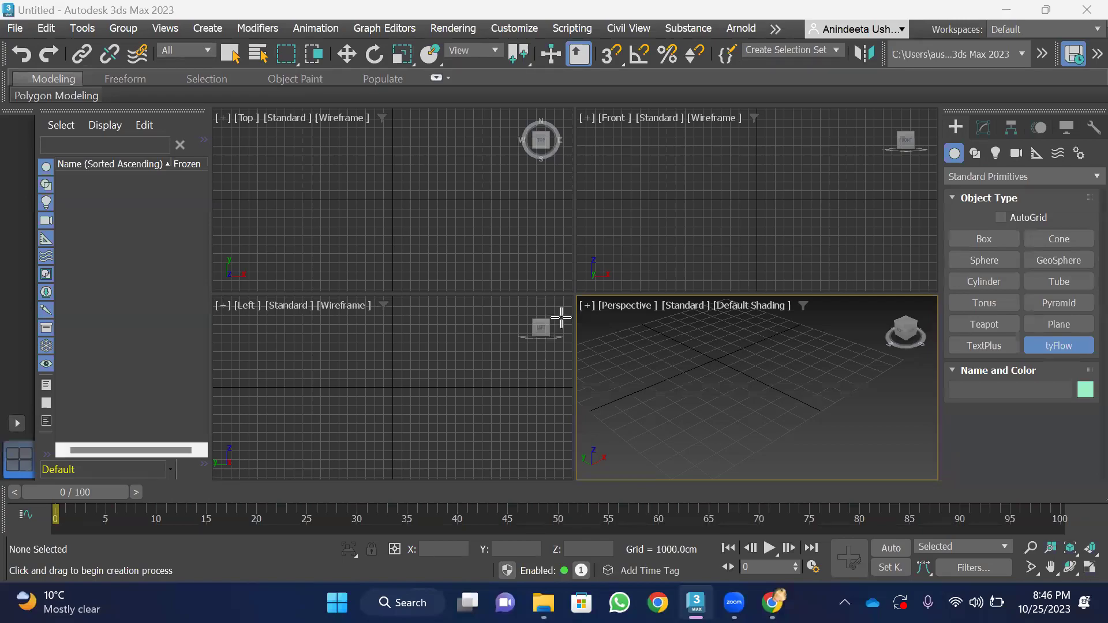
# Maximize the Perspective viewport and show the Splines shape types in the Create panel
pyautogui.click(1088, 567)
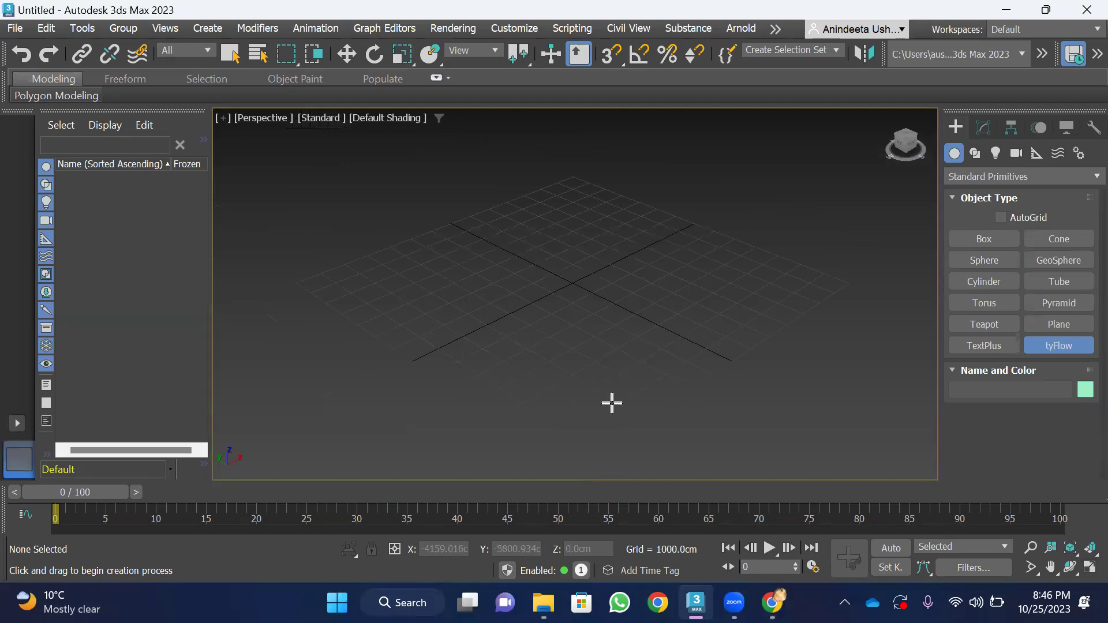
pyautogui.click(975, 154)
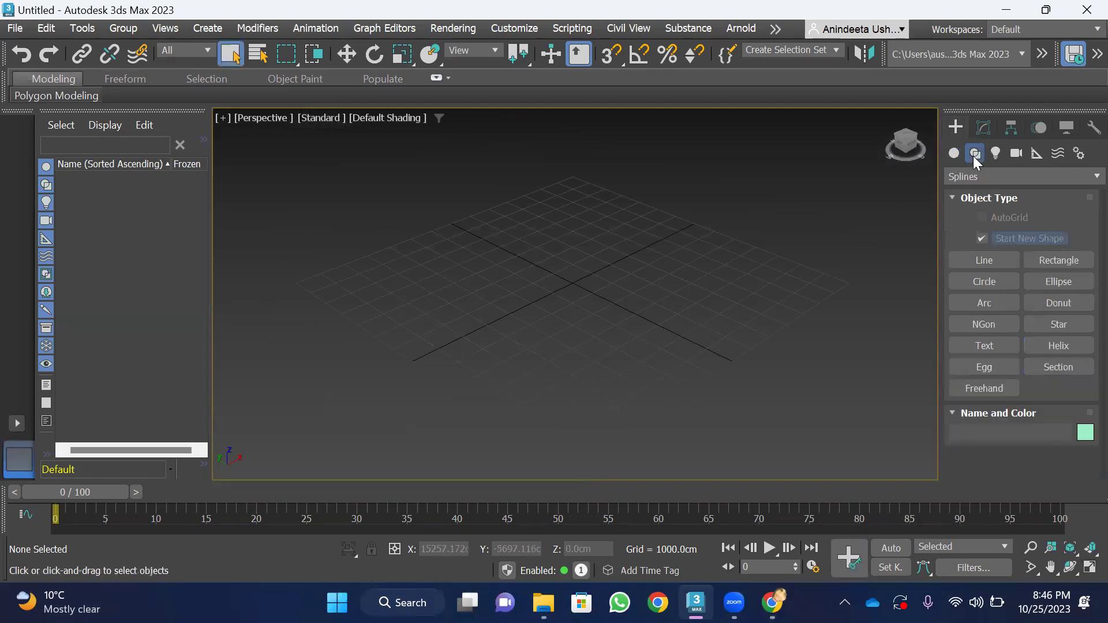
# Draw a circle spline around the grid centre
pyautogui.click(982, 280)
pyautogui.moveTo(479, 280); pyautogui.dragTo(540, 303)
pyautogui.scroll(3, 470, 291)
pyautogui.scroll(-3, 975, 392)
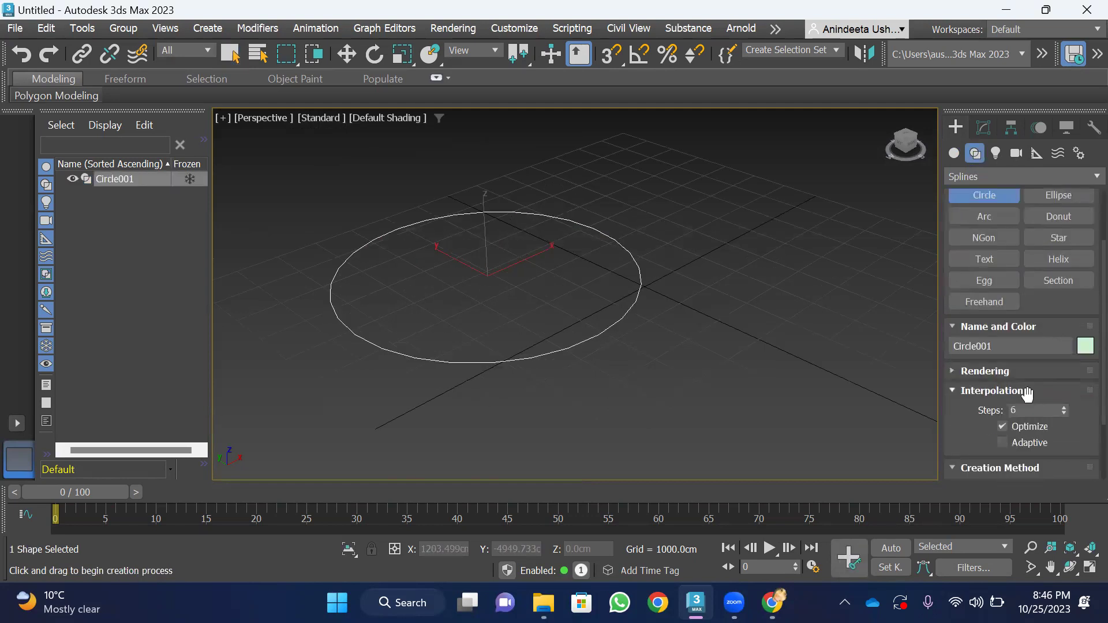
pyautogui.scroll(-3, 1033, 427)
pyautogui.scroll(-1, 1065, 429)
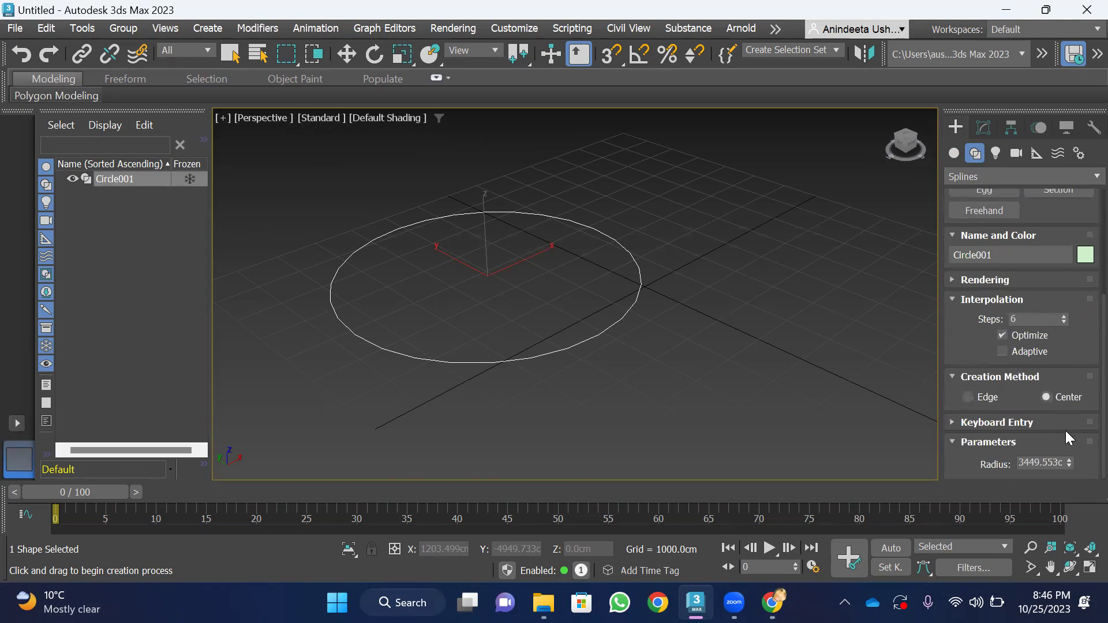
# Set the circle's radius to 250 cm and its interpolation steps to 45
pyautogui.doubleClick(1054, 463)
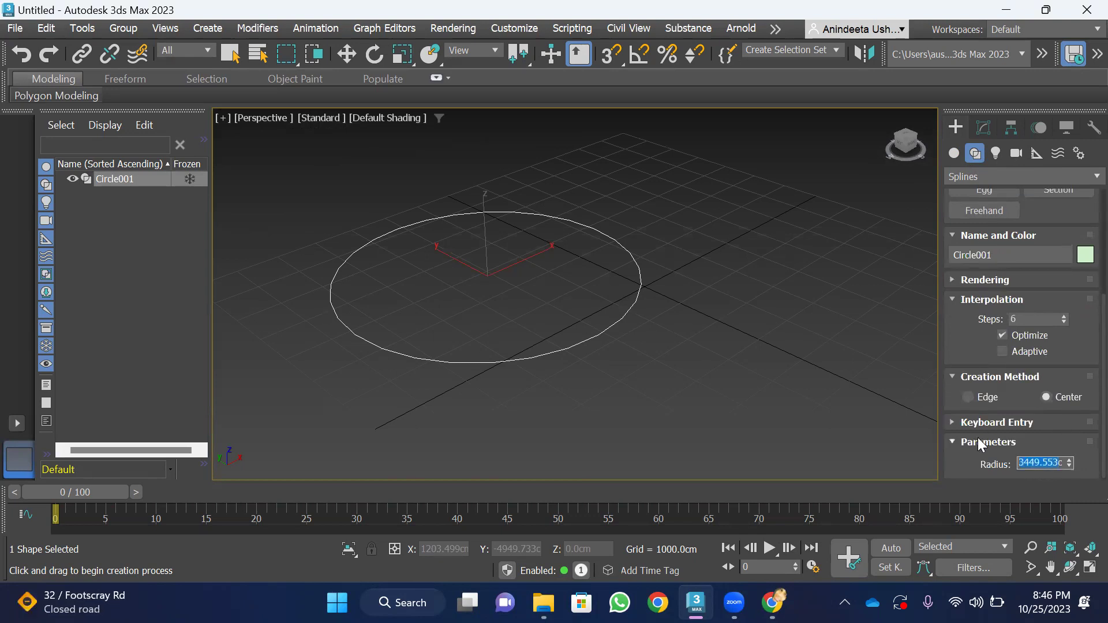
pyautogui.write('2cm')
pyautogui.press('Return')
pyautogui.scroll(5, 472, 265)
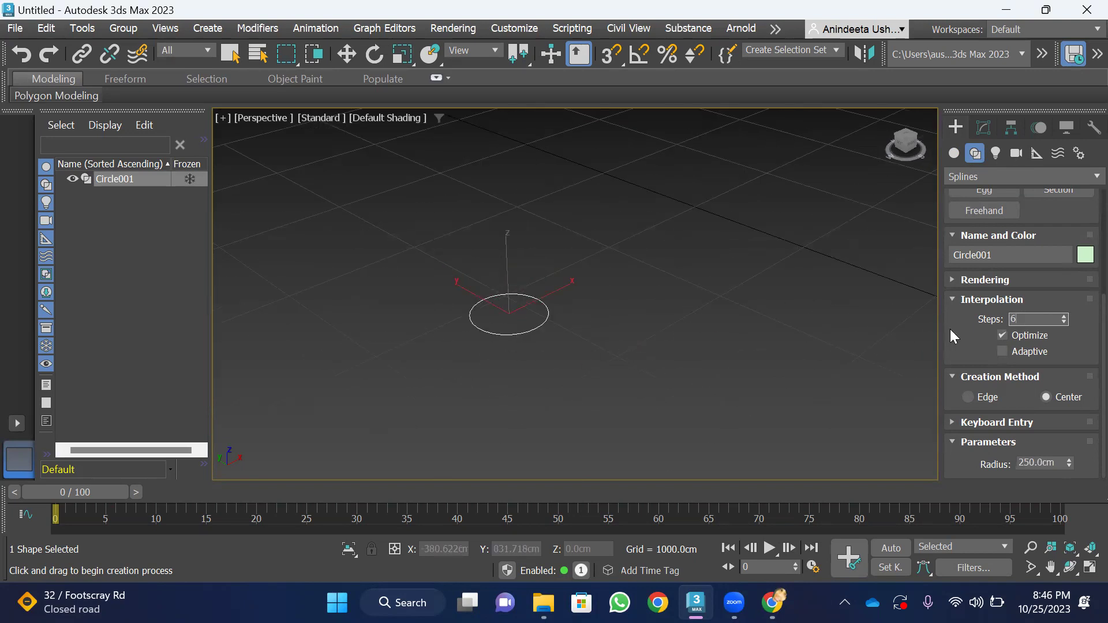
pyautogui.doubleClick(1020, 319)
pyautogui.write('45')
pyautogui.press('Return')
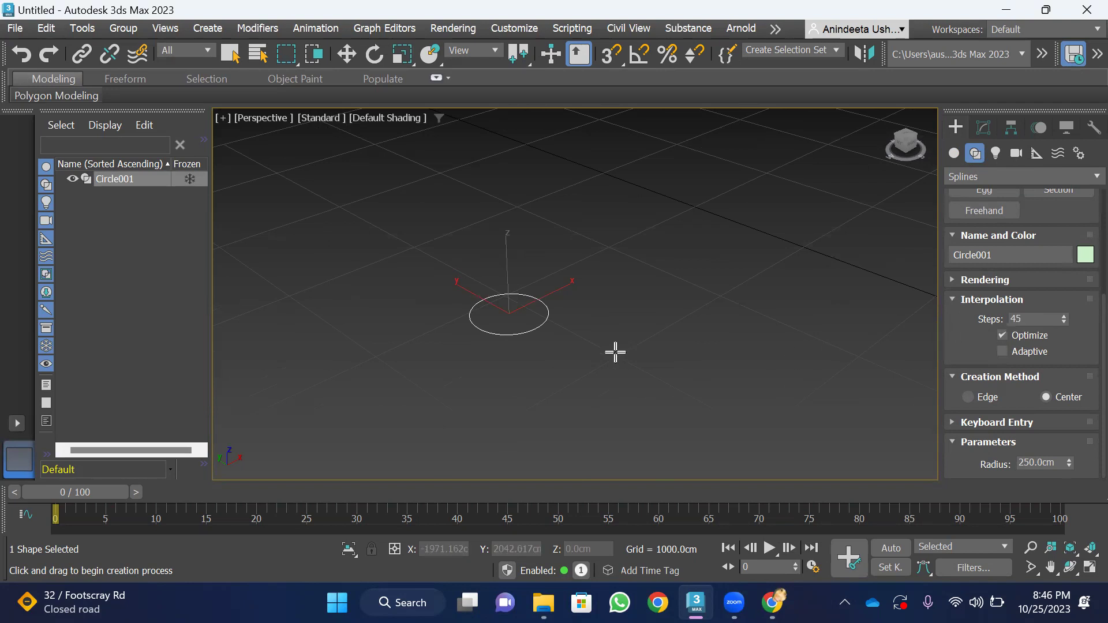
pyautogui.scroll(4, 527, 324)
pyautogui.scroll(-2, 538, 333)
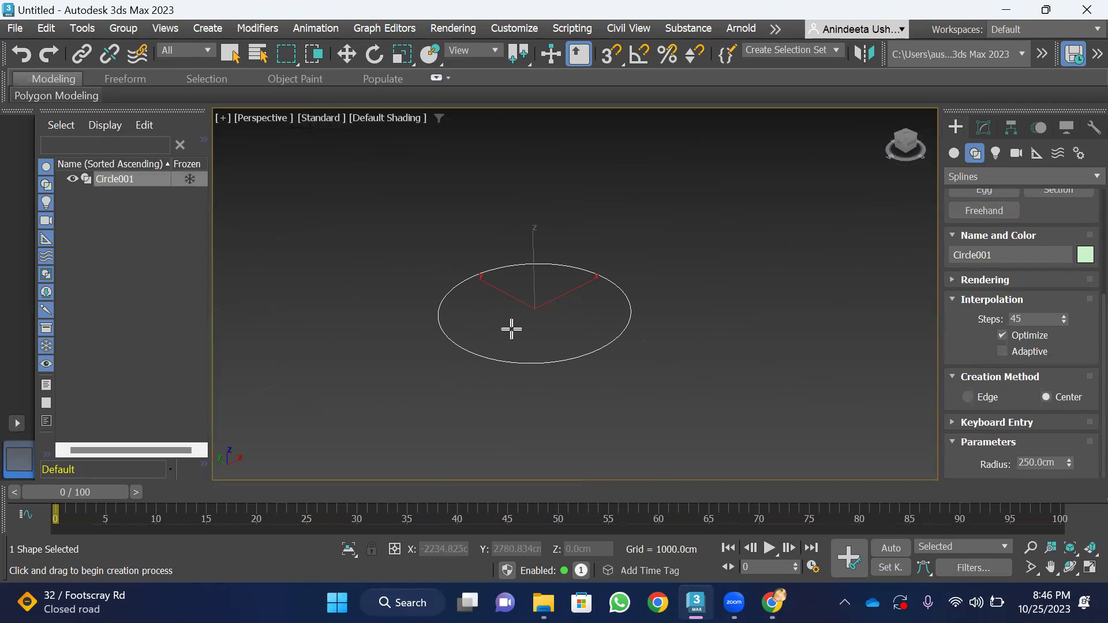
# Add a Noise modifier to the circle from the Modifier List
pyautogui.click(984, 128)
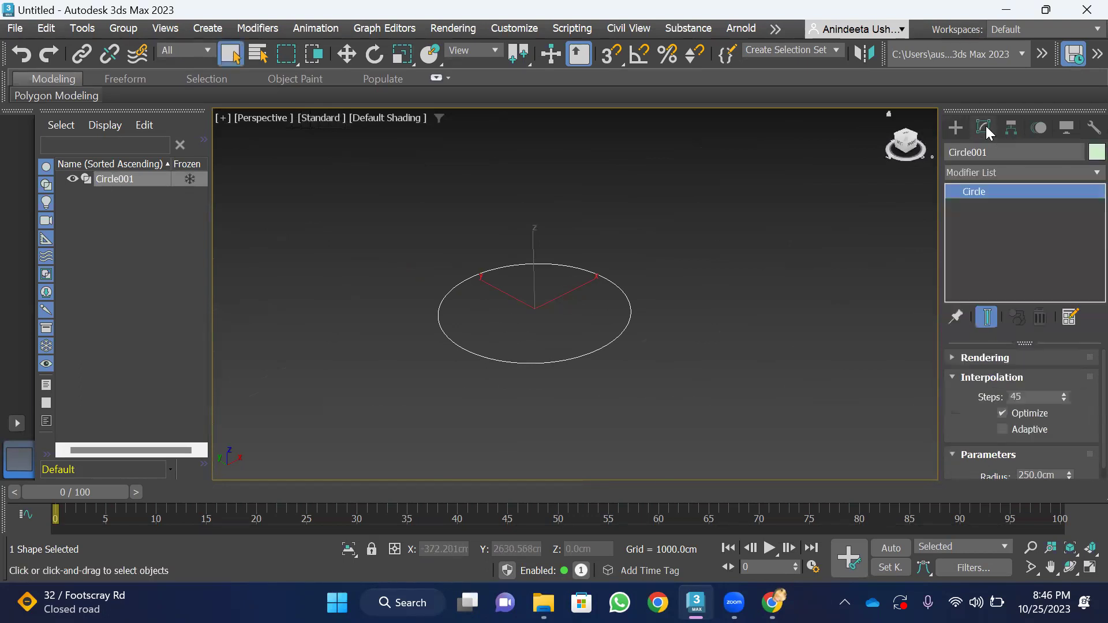
pyautogui.click(1009, 173)
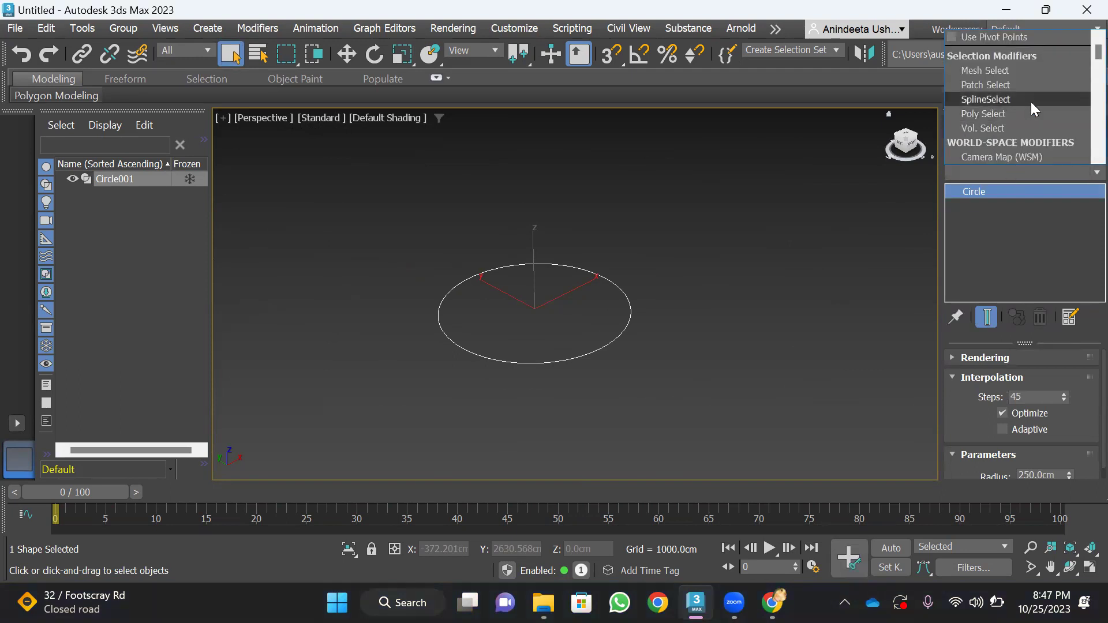
pyautogui.press('n')
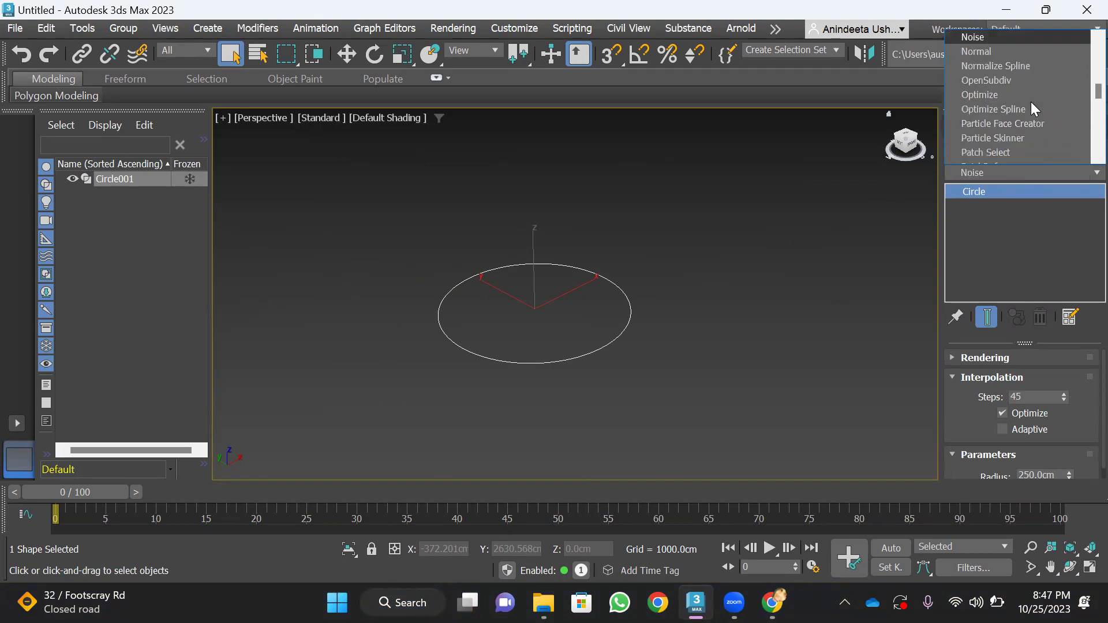
pyautogui.click(976, 37)
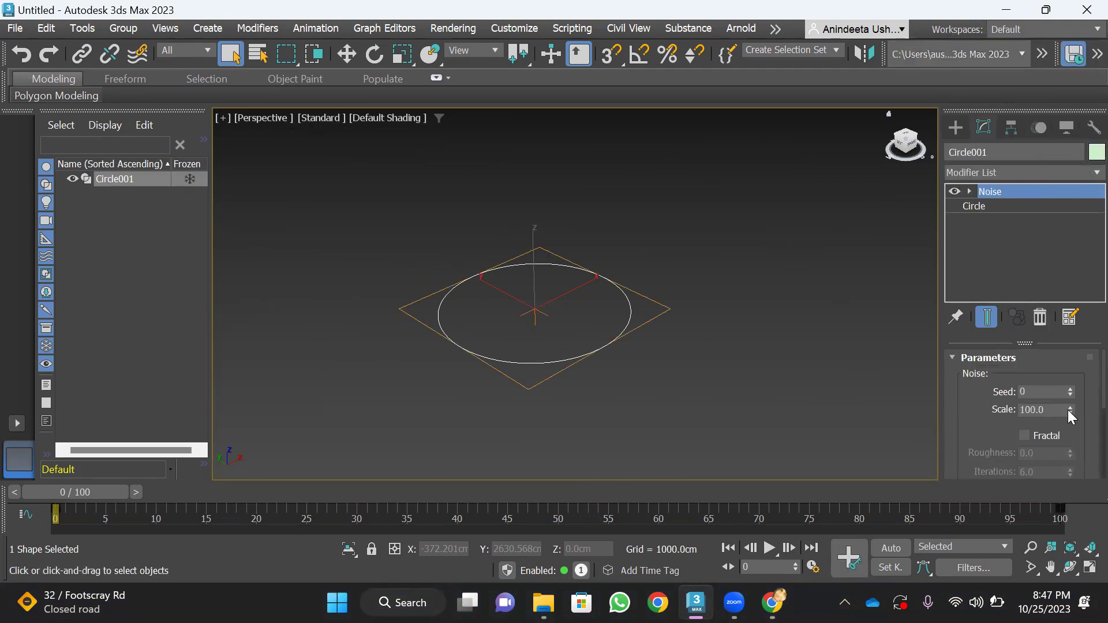
# Lower the noise scale to 12 and set X, Y and Z strength to 100 cm
pyautogui.moveTo(1069, 413); pyautogui.dragTo(1072, 475)
pyautogui.scroll(-3, 1039, 429)
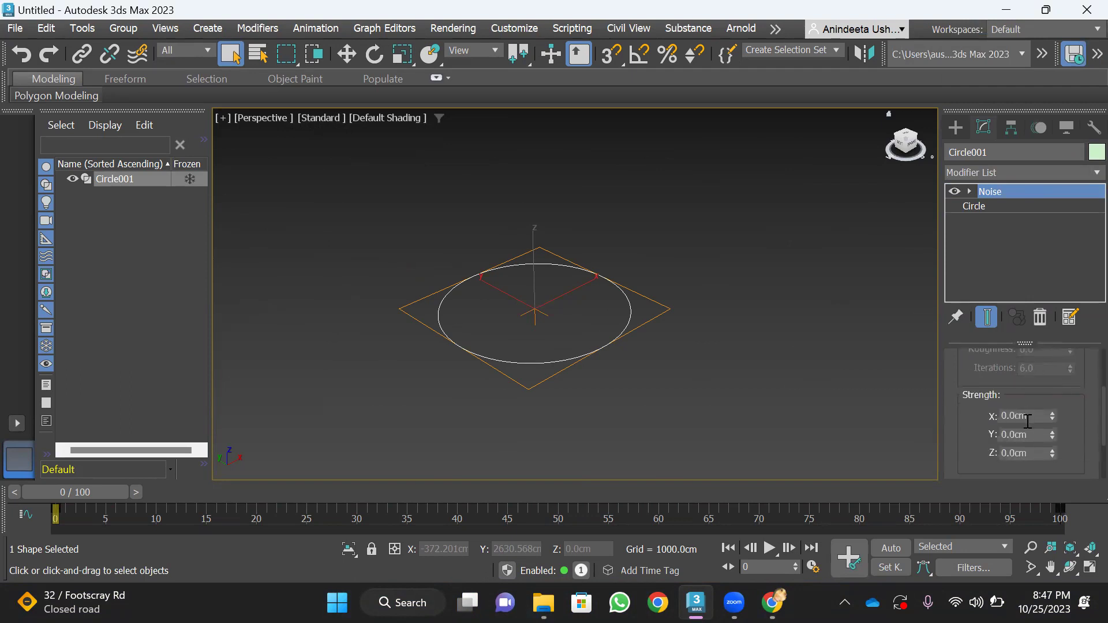
pyautogui.click(1028, 418)
pyautogui.write('100')
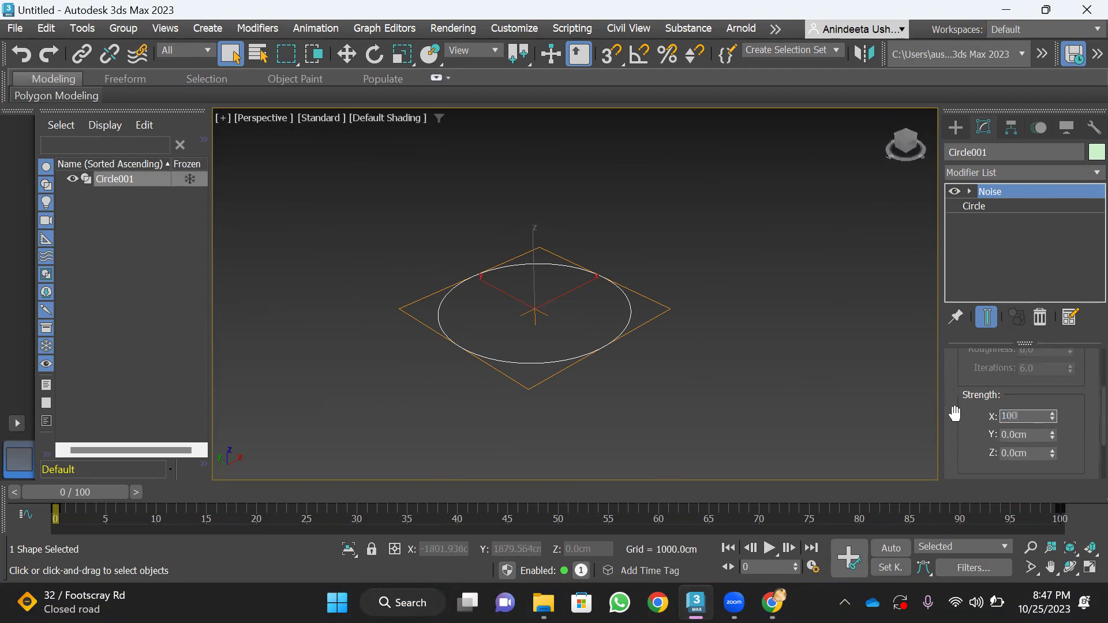
pyautogui.press('Tab')
pyautogui.press('BackSpace')
pyautogui.write('100')
pyautogui.press('Tab')
pyautogui.write('100')
pyautogui.scroll(-3, 1066, 408)
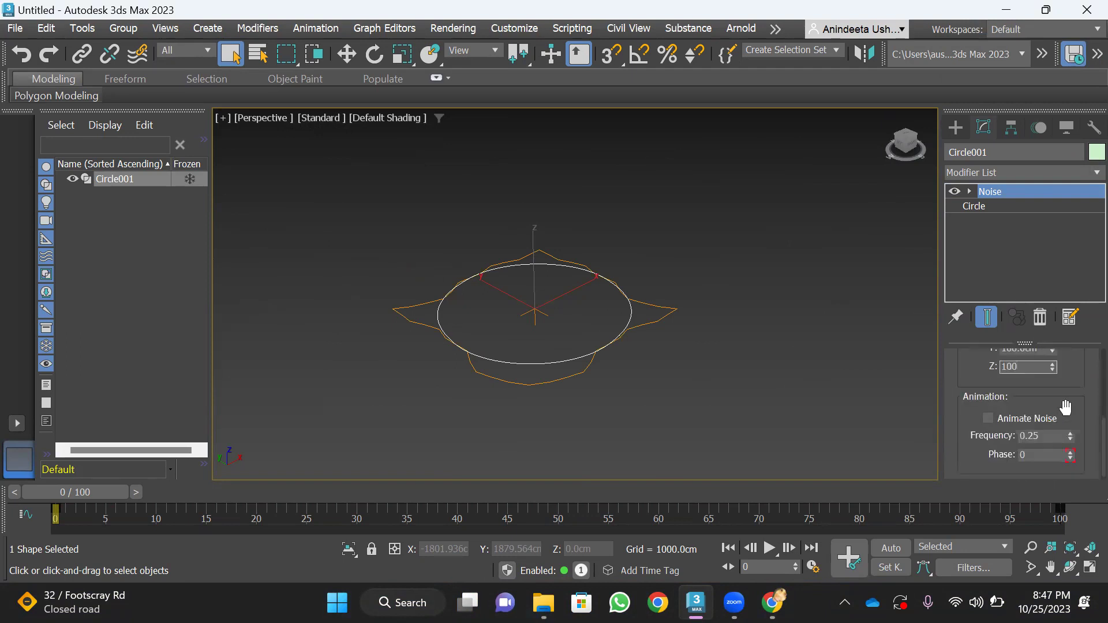
pyautogui.scroll(2, 1060, 407)
pyautogui.scroll(-2, 1058, 407)
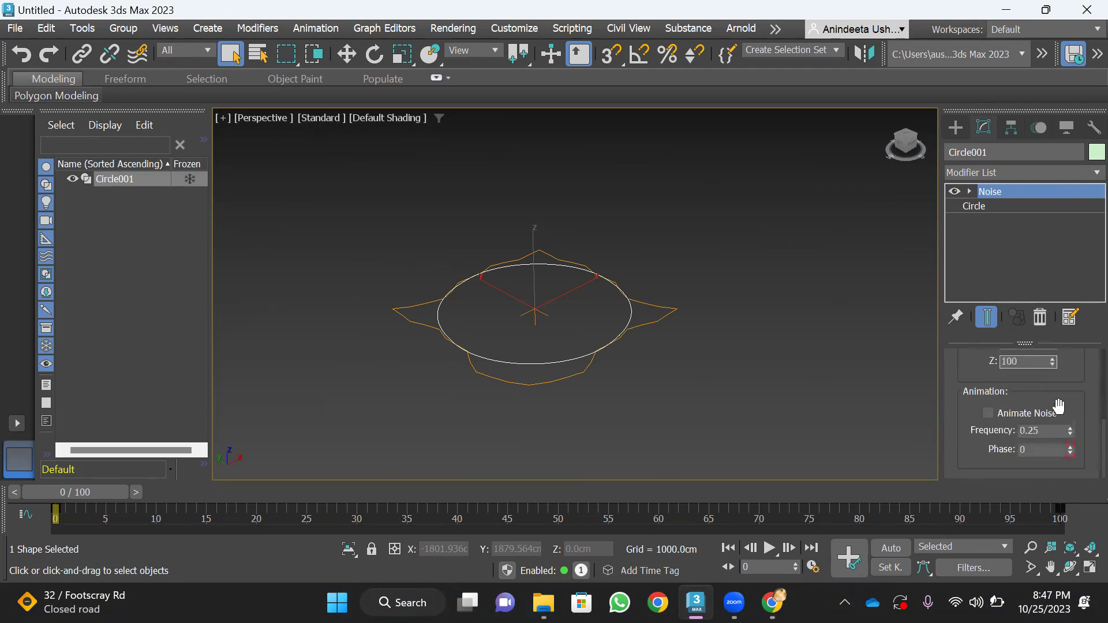
# Turn on Animate Noise and raise the noise scale to about 2.2
pyautogui.click(988, 413)
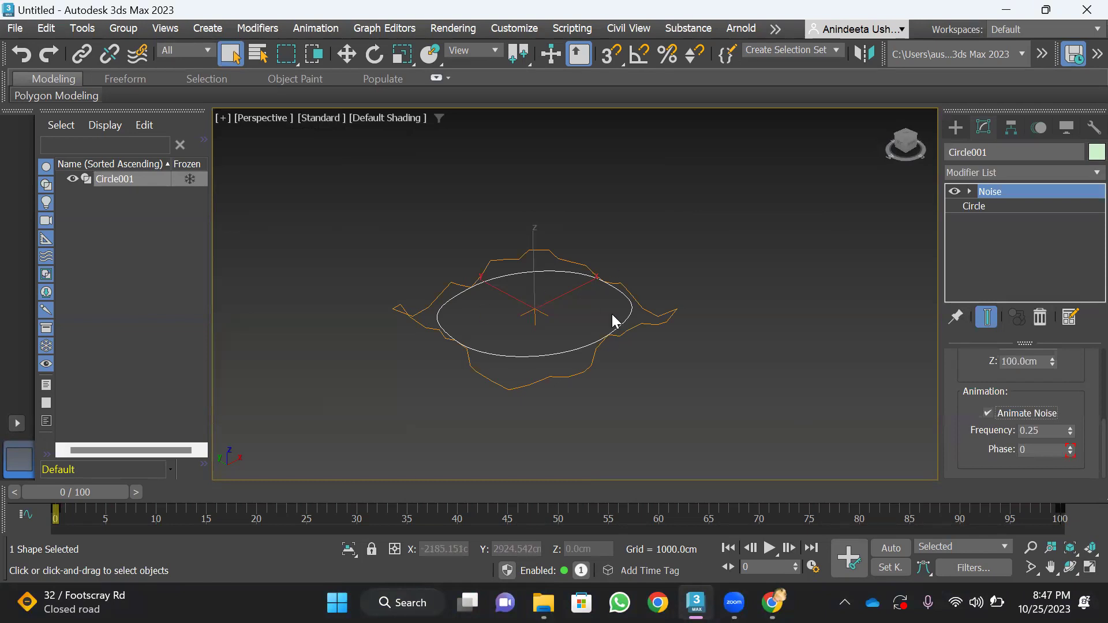
pyautogui.scroll(2, 1061, 426)
pyautogui.scroll(3, 1062, 426)
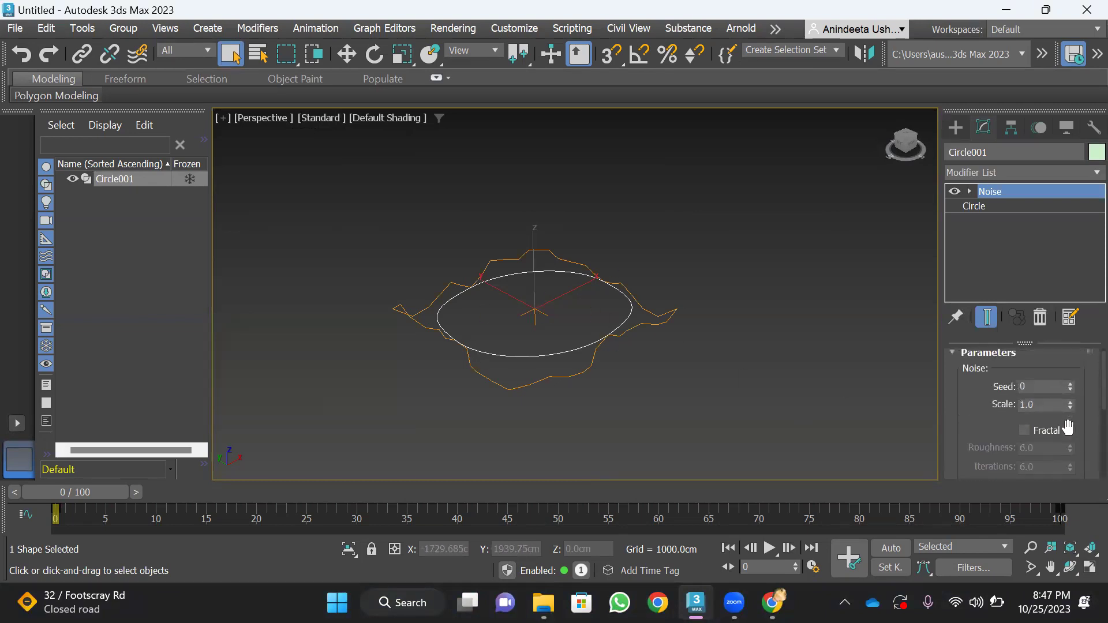
pyautogui.moveTo(1071, 404); pyautogui.dragTo(1084, 335)
# Lower the noise frequency to 0.29, previewing the wobble at frames 53 and 29
pyautogui.scroll(-5, 1007, 421)
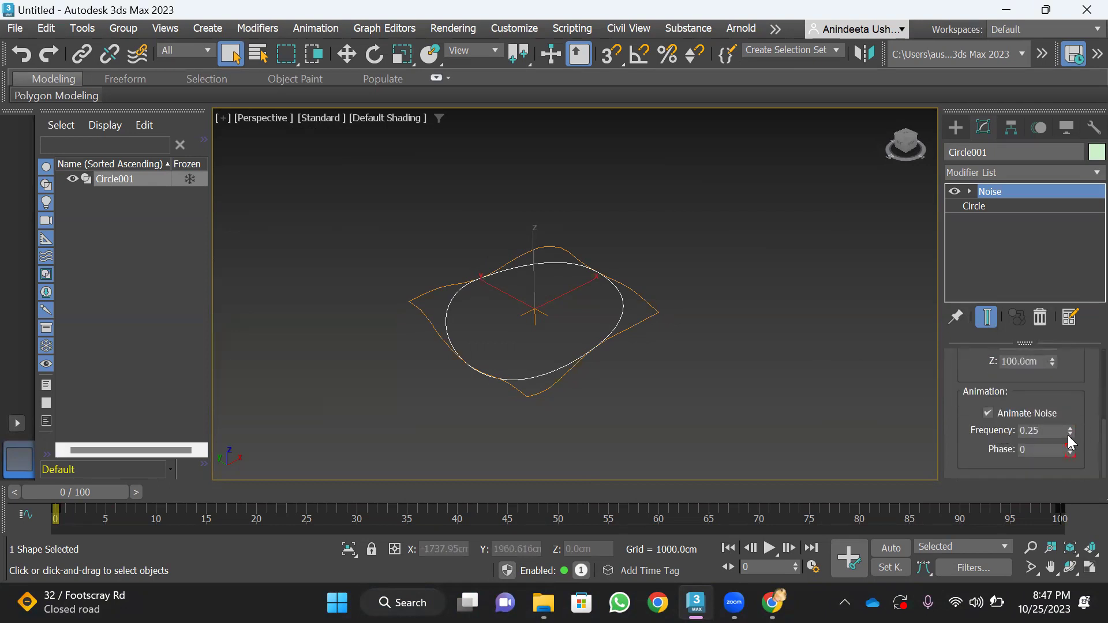
pyautogui.moveTo(1068, 433)
pyautogui.mouseDown()
pyautogui.moveTo(1072, 465)
pyautogui.moveTo(1083, 421)
pyautogui.mouseUp()
pyautogui.moveTo(87, 494); pyautogui.dragTo(538, 445)
pyautogui.click(1069, 435)
pyautogui.moveTo(1069, 435); pyautogui.dragTo(1069, 444)
pyautogui.moveTo(517, 494); pyautogui.dragTo(17, 475)
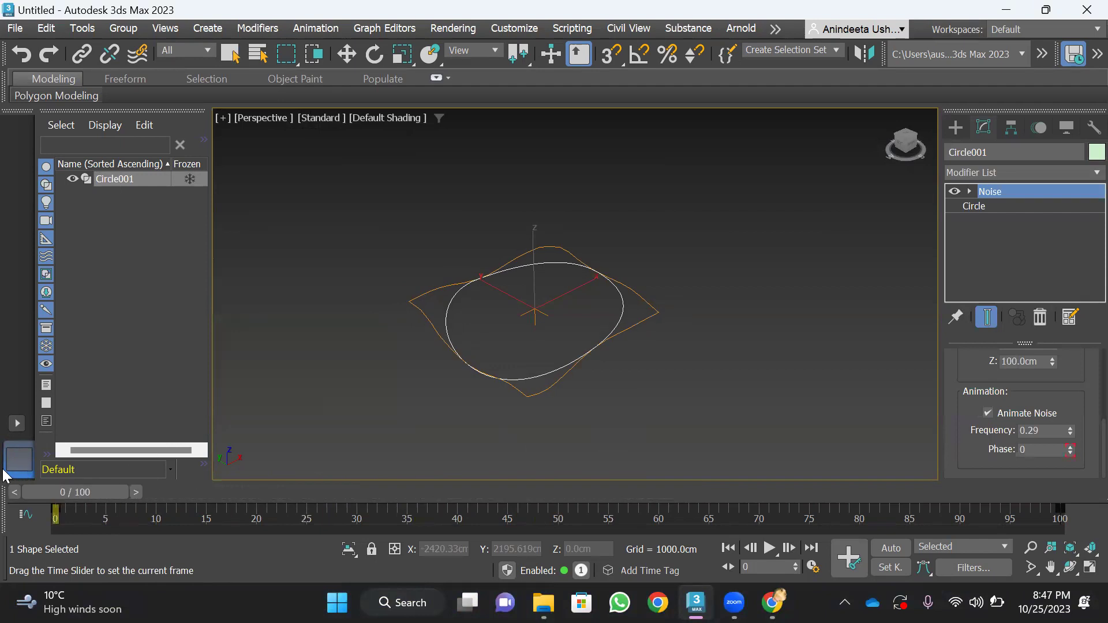
# Place a tyFlow001 object in the scene and bring up the Helpers creation category
pyautogui.click(956, 126)
pyautogui.click(956, 153)
pyautogui.scroll(-3, 515, 298)
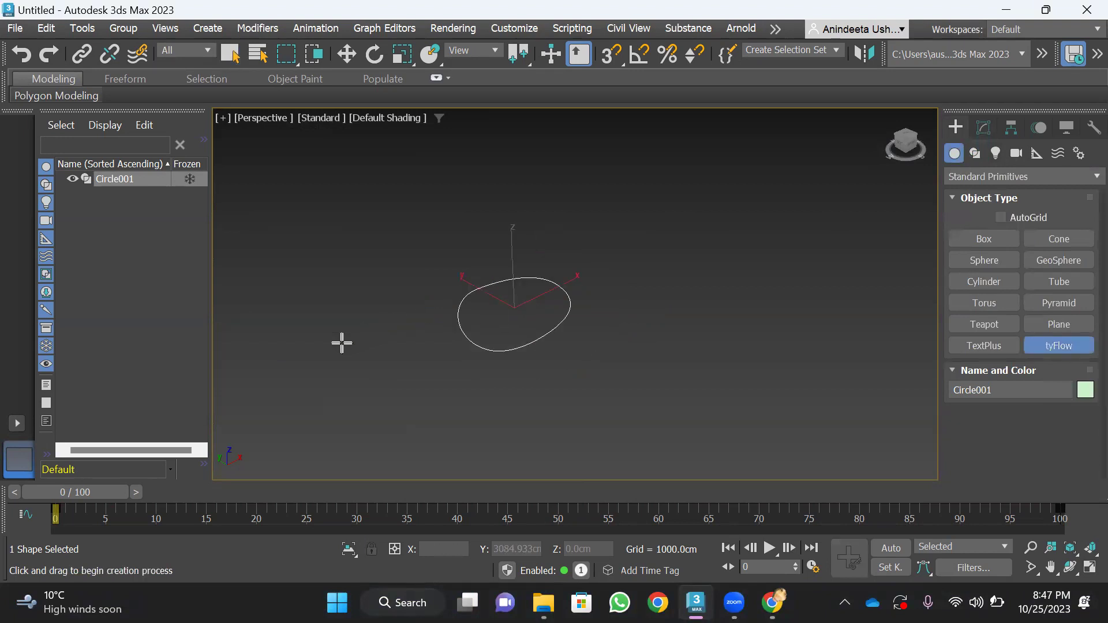
pyautogui.click(344, 344)
pyautogui.scroll(3, 505, 324)
pyautogui.scroll(3, 506, 323)
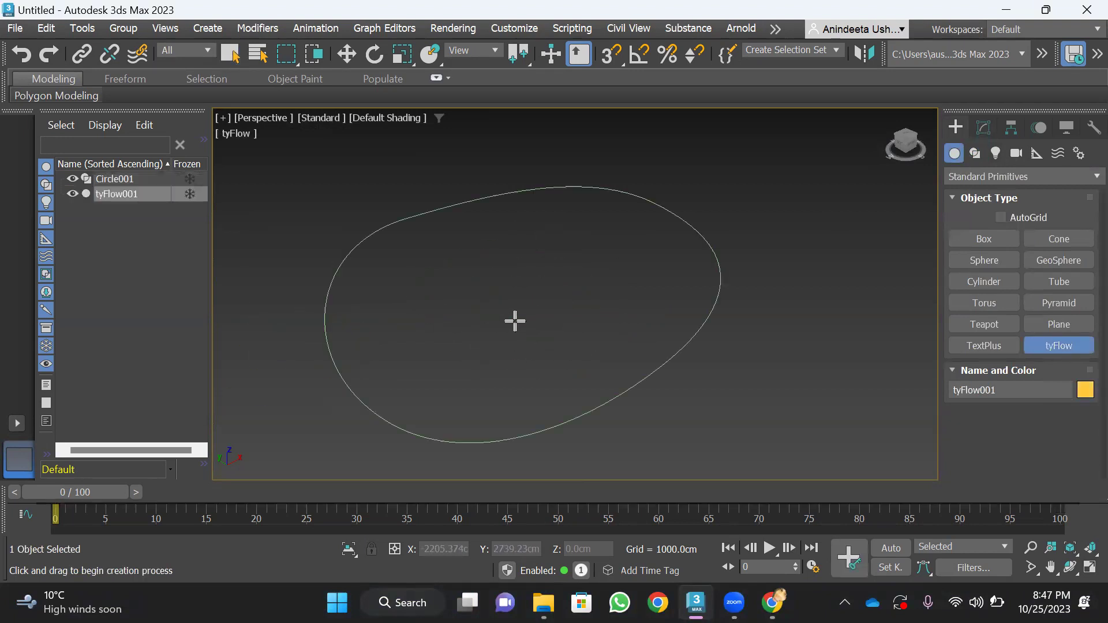
pyautogui.scroll(-2, 514, 320)
pyautogui.scroll(-1, 522, 327)
pyautogui.scroll(1, 531, 321)
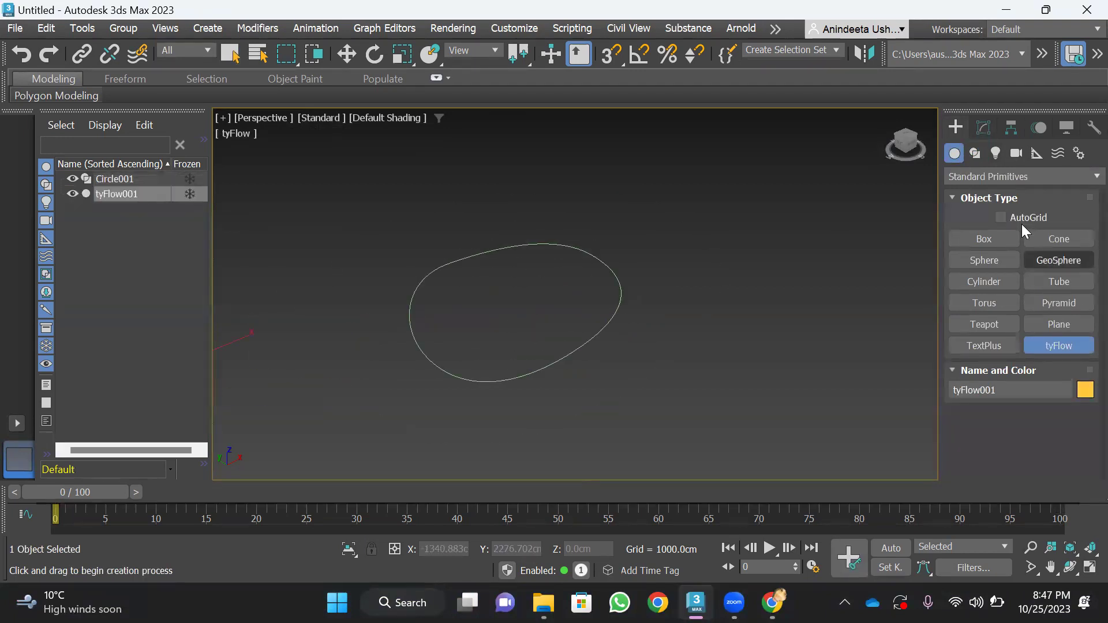
pyautogui.click(1037, 152)
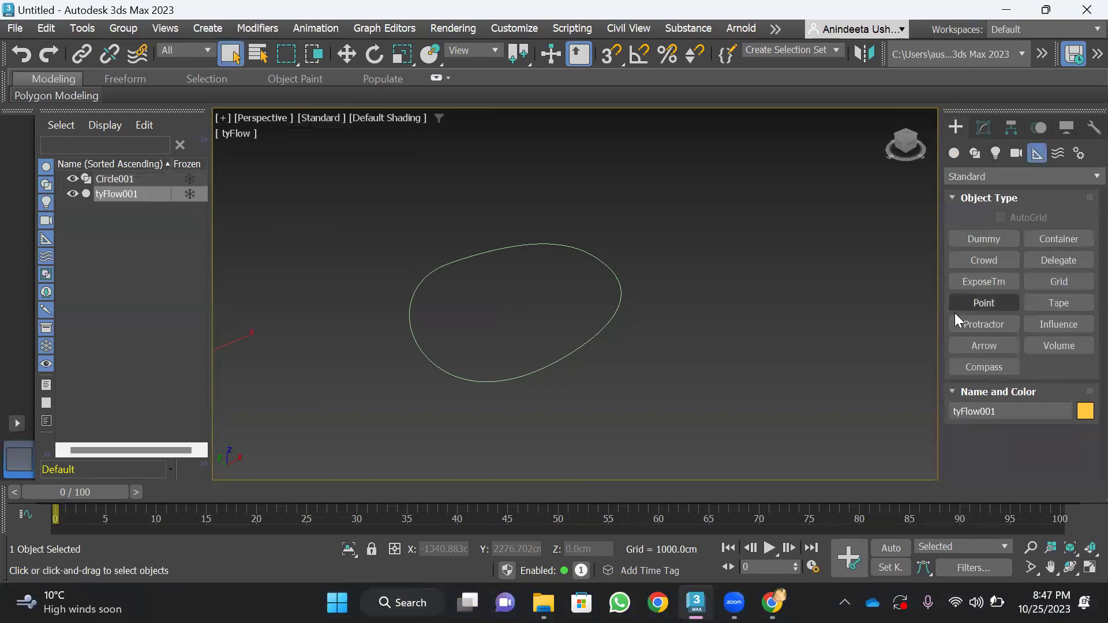
# Create a tyIcon helper on the circle's lower edge from the tyFlow helper types
pyautogui.click(967, 175)
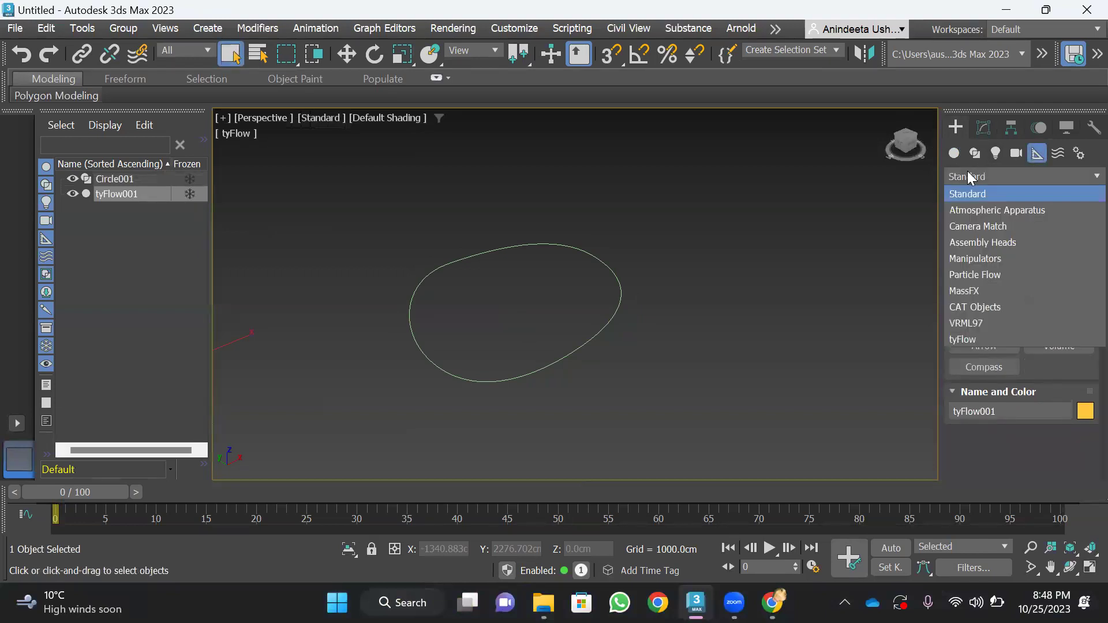
pyautogui.click(968, 340)
pyautogui.click(984, 281)
pyautogui.scroll(5, 519, 366)
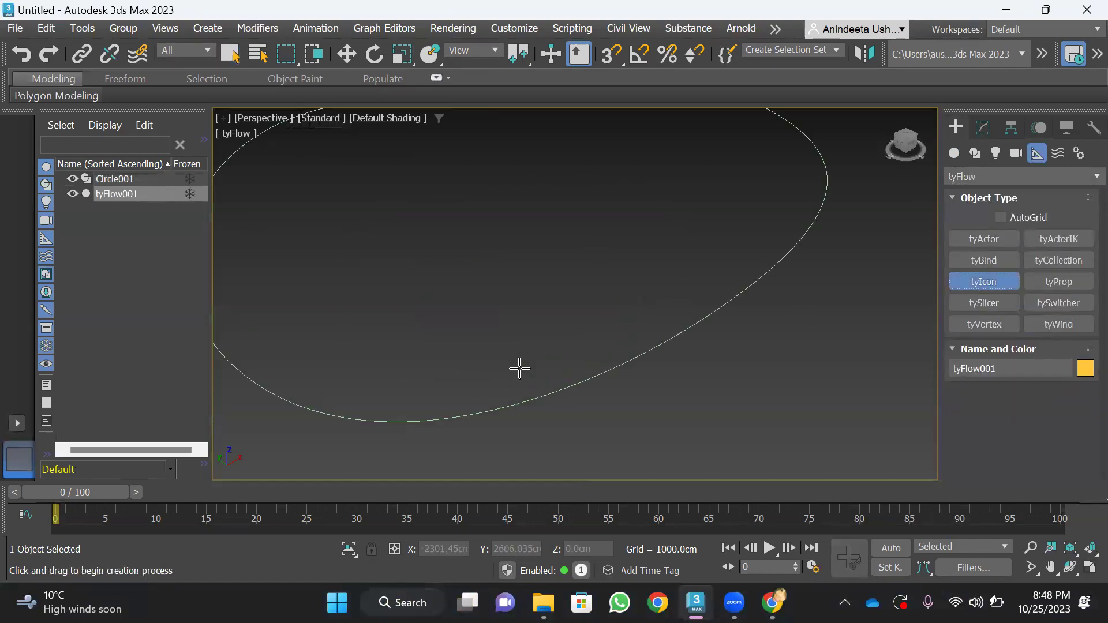
pyautogui.moveTo(573, 372); pyautogui.dragTo(620, 384)
pyautogui.scroll(-4, 618, 391)
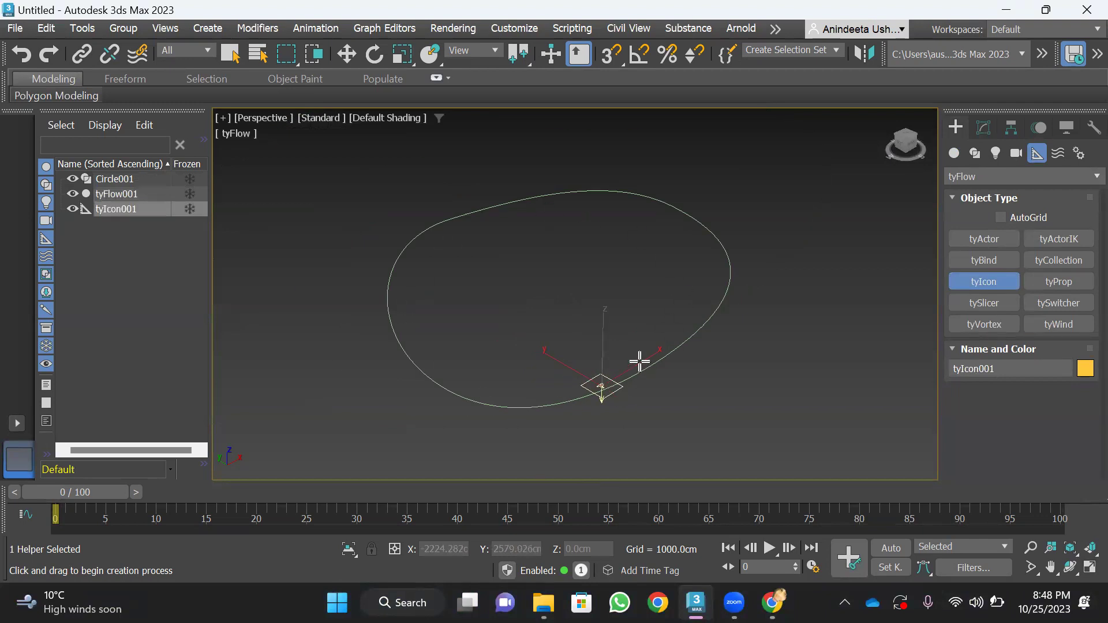
pyautogui.scroll(-4, 628, 302)
# Select tyFlow001 and move it slightly down and to the right
pyautogui.click(348, 54)
pyautogui.click(321, 341)
pyautogui.click(322, 341)
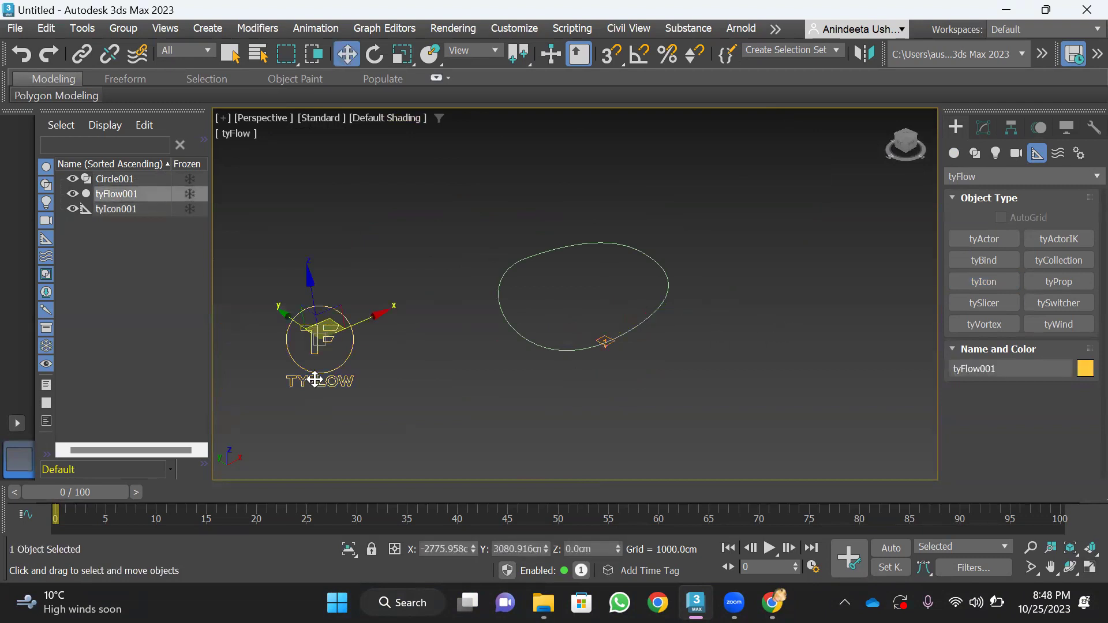
pyautogui.click(311, 353)
pyautogui.click(312, 350)
pyautogui.moveTo(341, 366); pyautogui.dragTo(371, 390)
# Open the tyFlow editor, add a Birth event, and set its total to 5000 particles
pyautogui.click(982, 128)
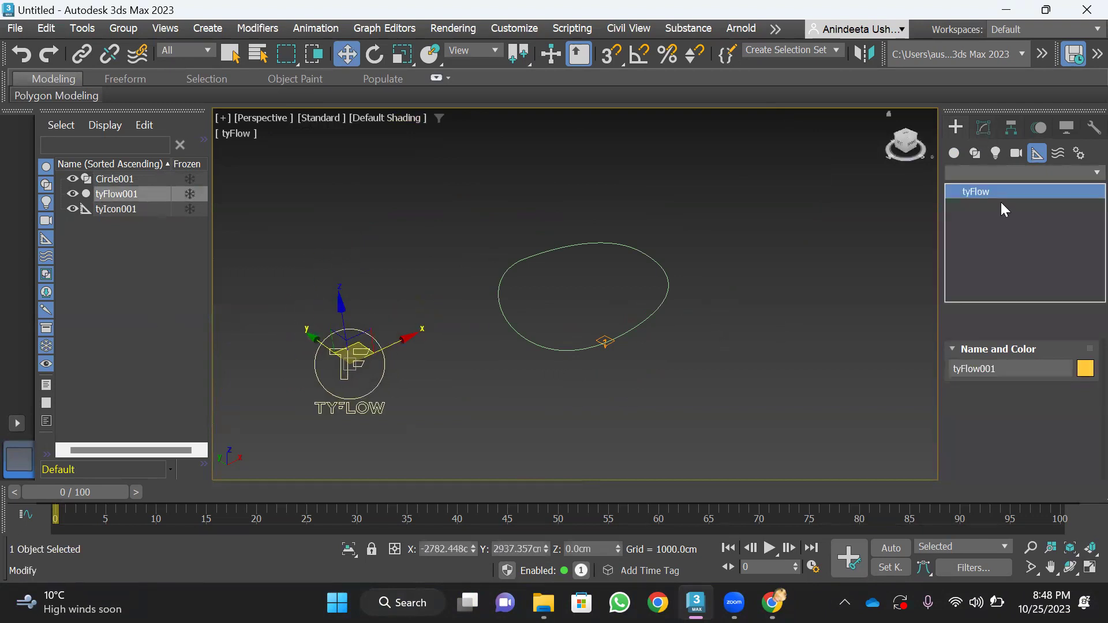
pyautogui.click(1012, 393)
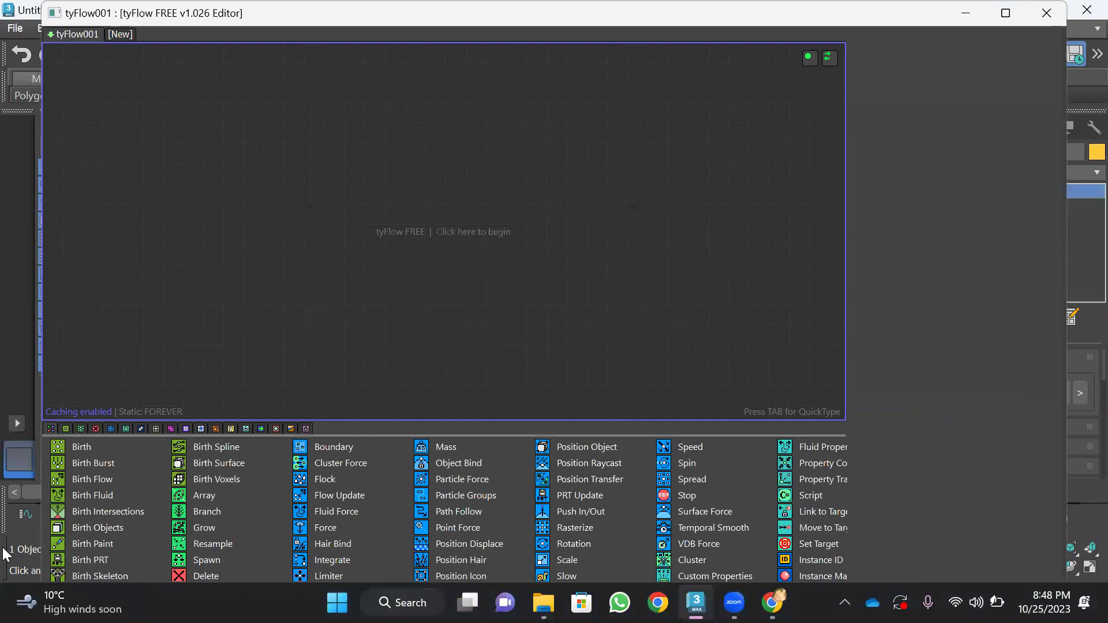
pyautogui.moveTo(84, 452); pyautogui.dragTo(95, 214)
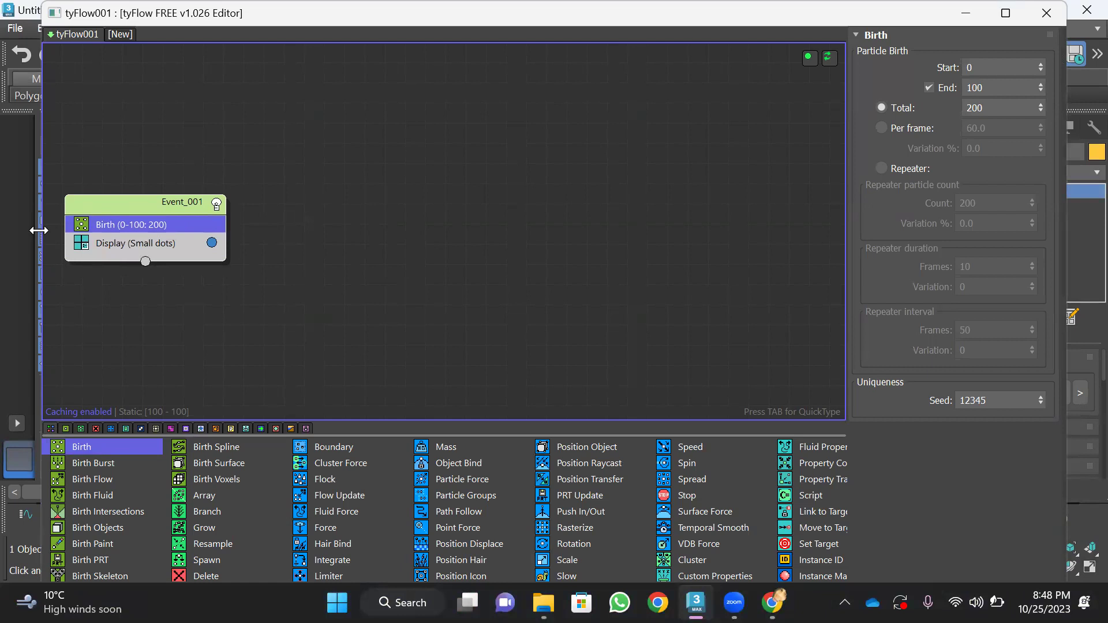
pyautogui.moveTo(38, 231); pyautogui.dragTo(675, 230)
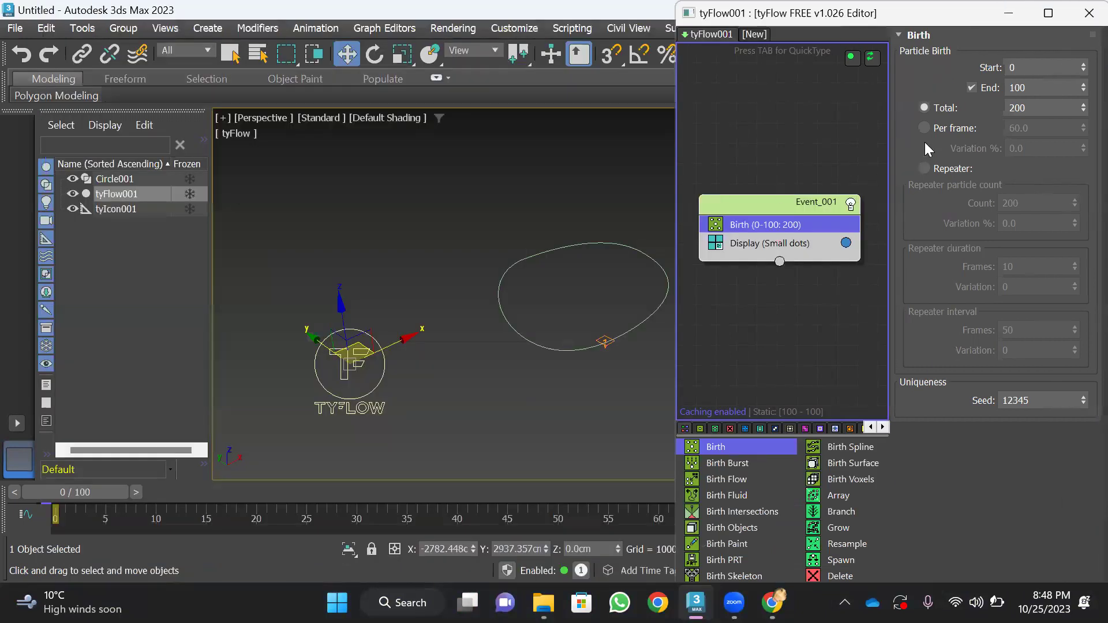
pyautogui.doubleClick(1032, 109)
pyautogui.write('5000')
pyautogui.press('Return')
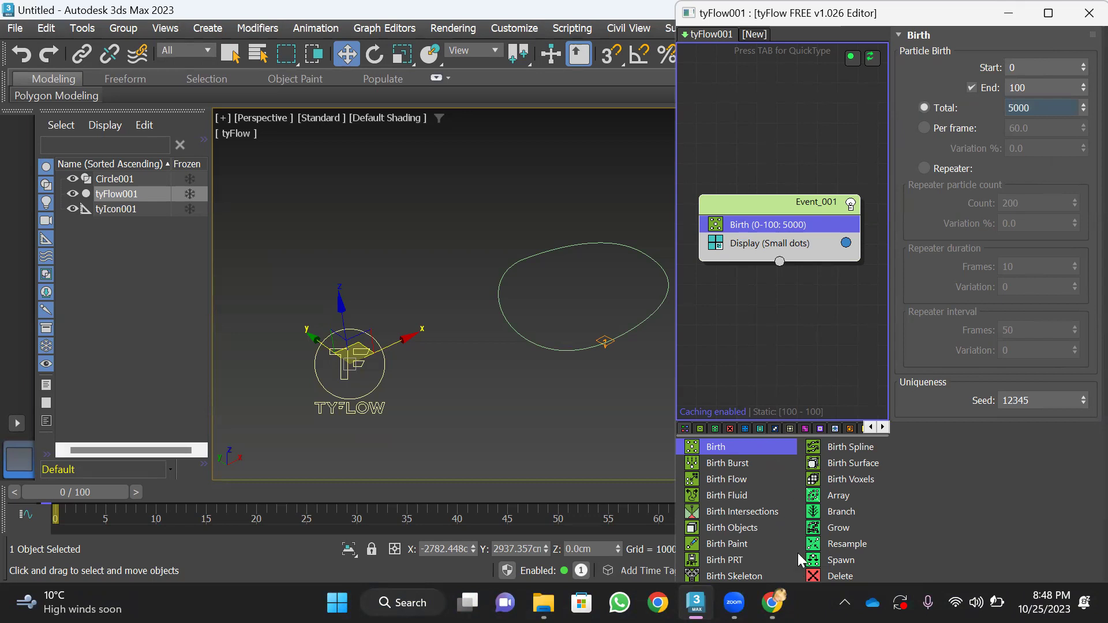
# Add a Position Icon operator to Event_001 using tyIcon001 as the surface source
pyautogui.scroll(-5, 782, 524)
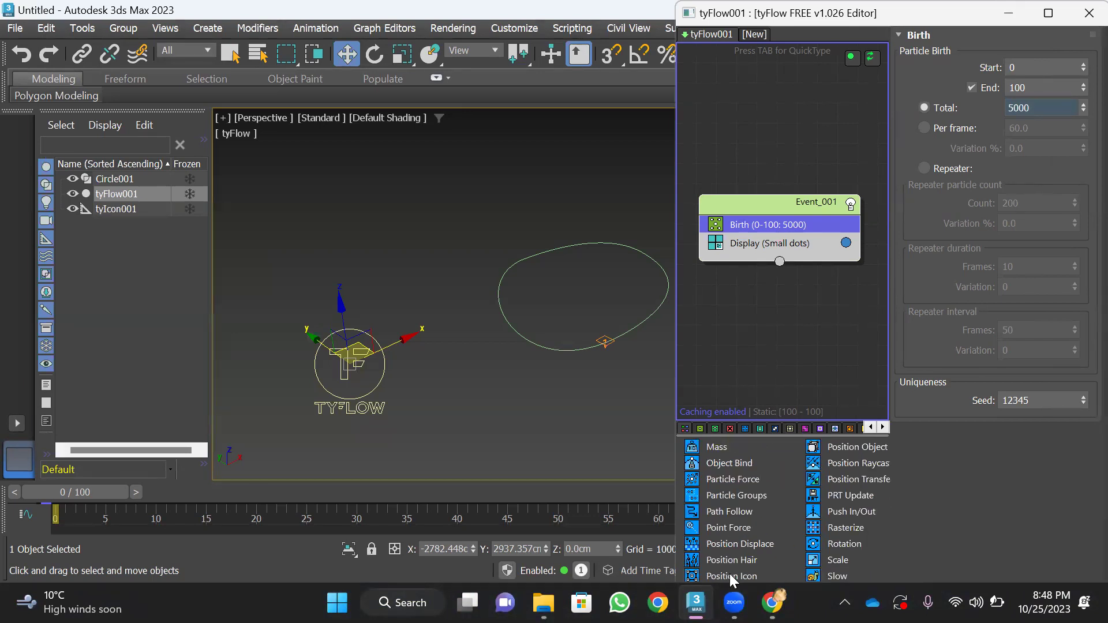
pyautogui.moveTo(729, 573); pyautogui.dragTo(769, 242)
pyautogui.click(960, 190)
pyautogui.scroll(5, 607, 321)
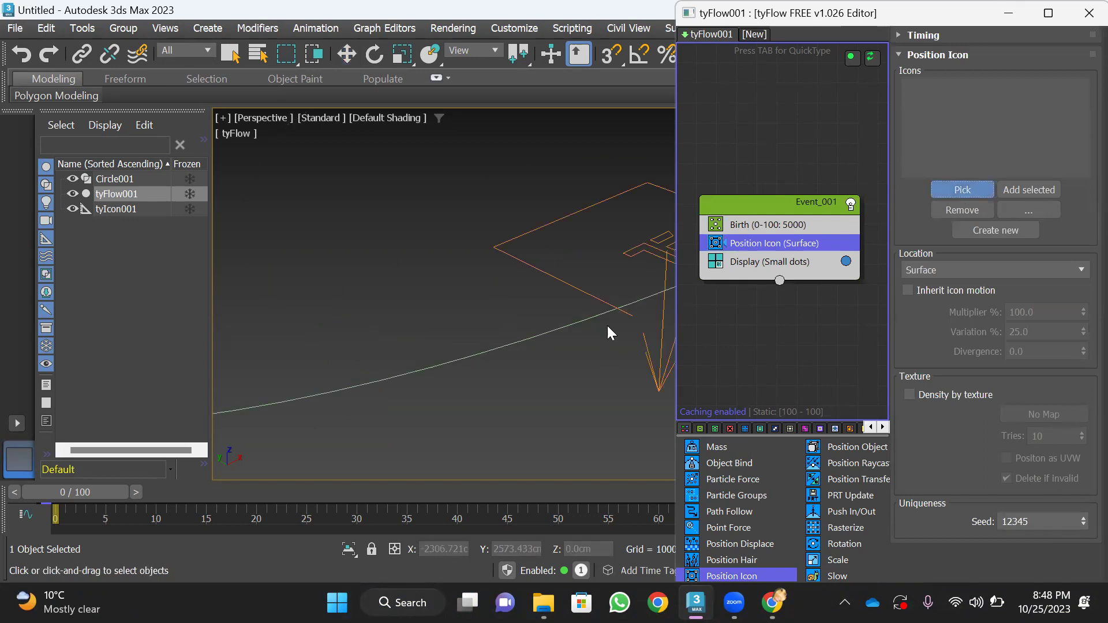
pyautogui.scroll(-3, 556, 358)
pyautogui.click(570, 341)
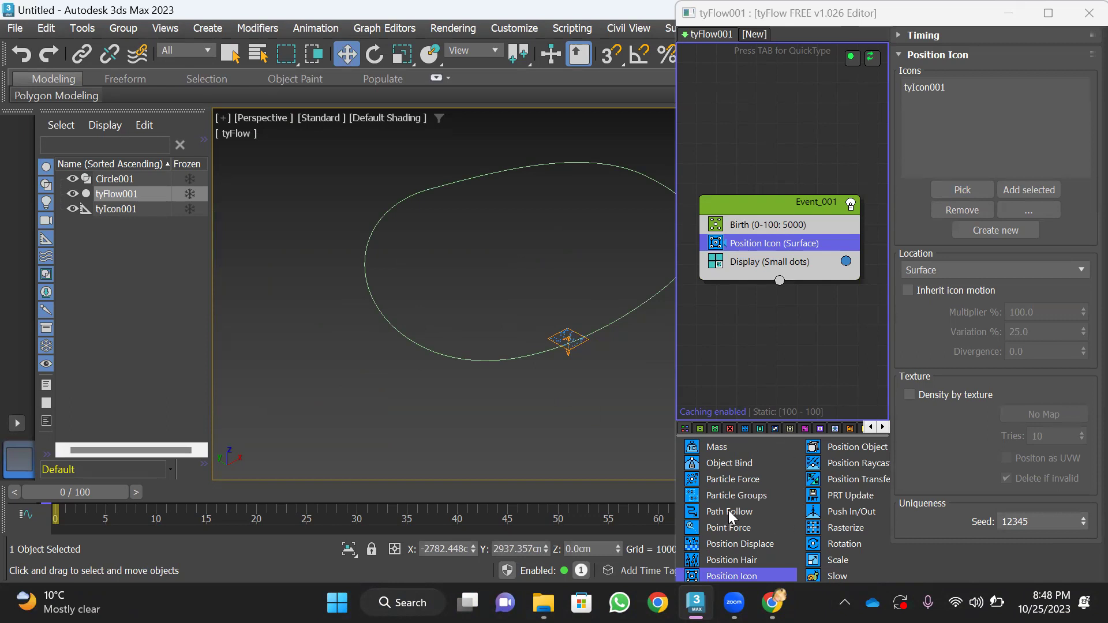
# Add Path Follow on Circle001 to Event_001, preview the motion, and add a Slow operator
pyautogui.moveTo(730, 515); pyautogui.dragTo(764, 256)
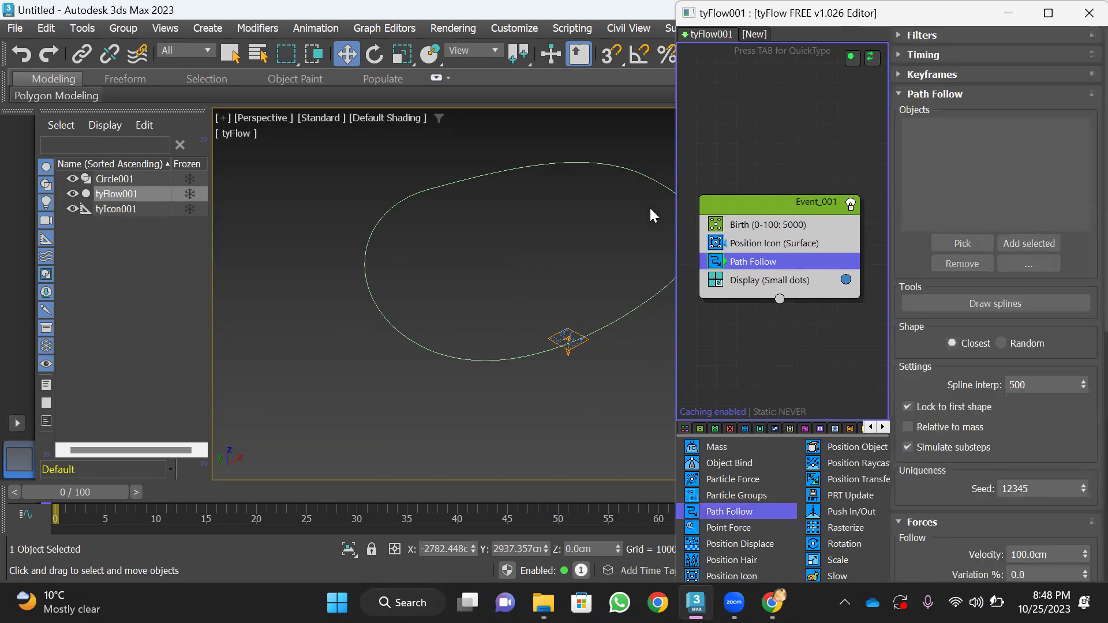
pyautogui.click(964, 242)
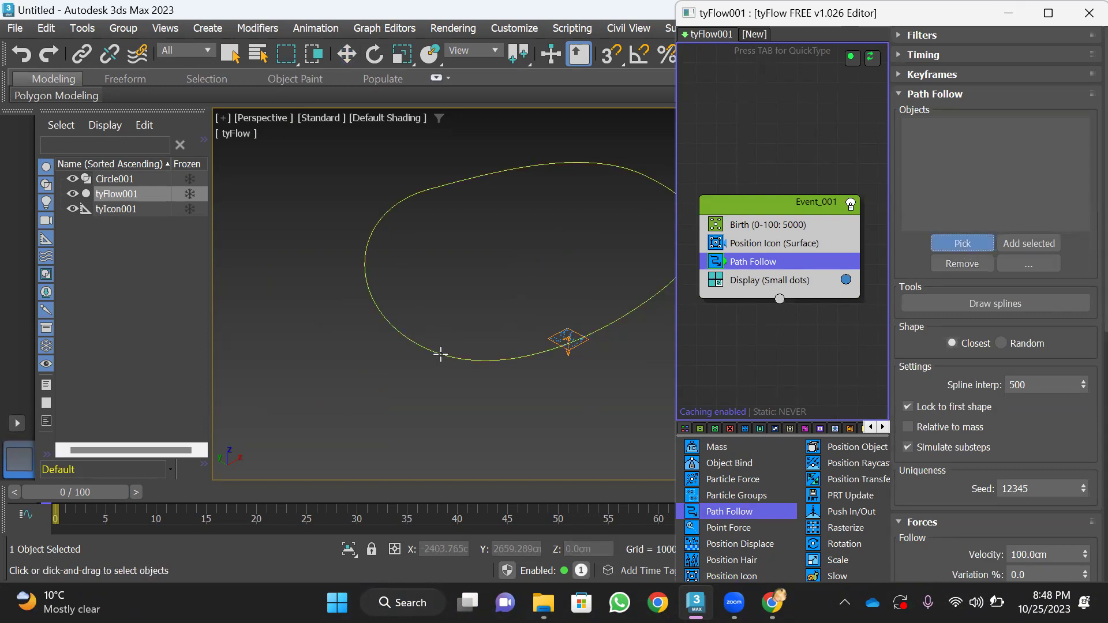
pyautogui.click(441, 355)
pyautogui.scroll(-5, 403, 355)
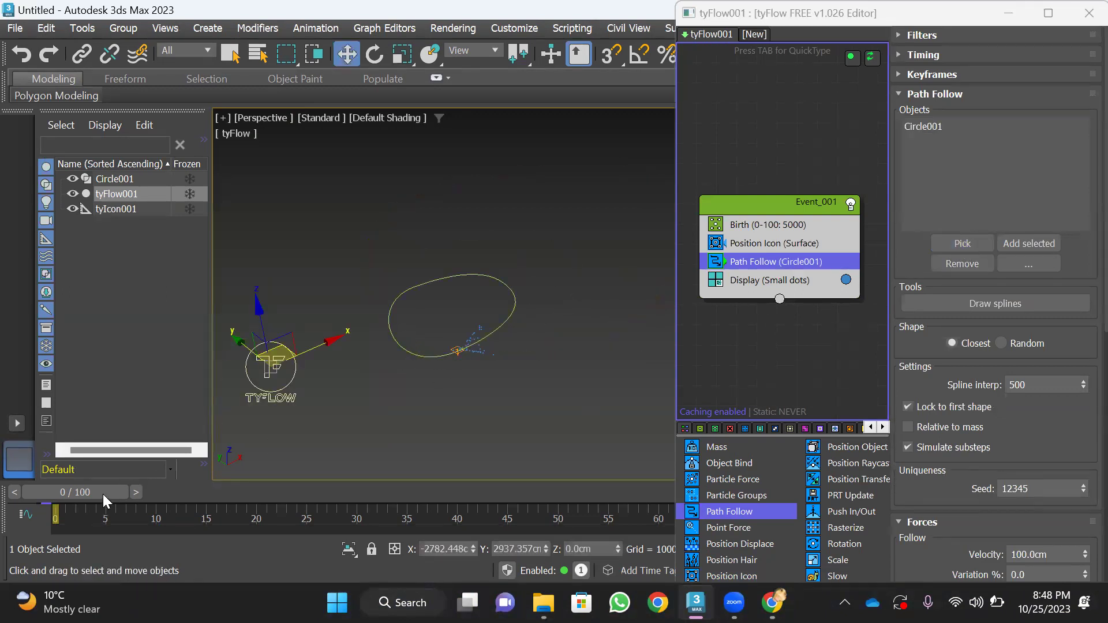
pyautogui.moveTo(101, 491); pyautogui.dragTo(55, 481)
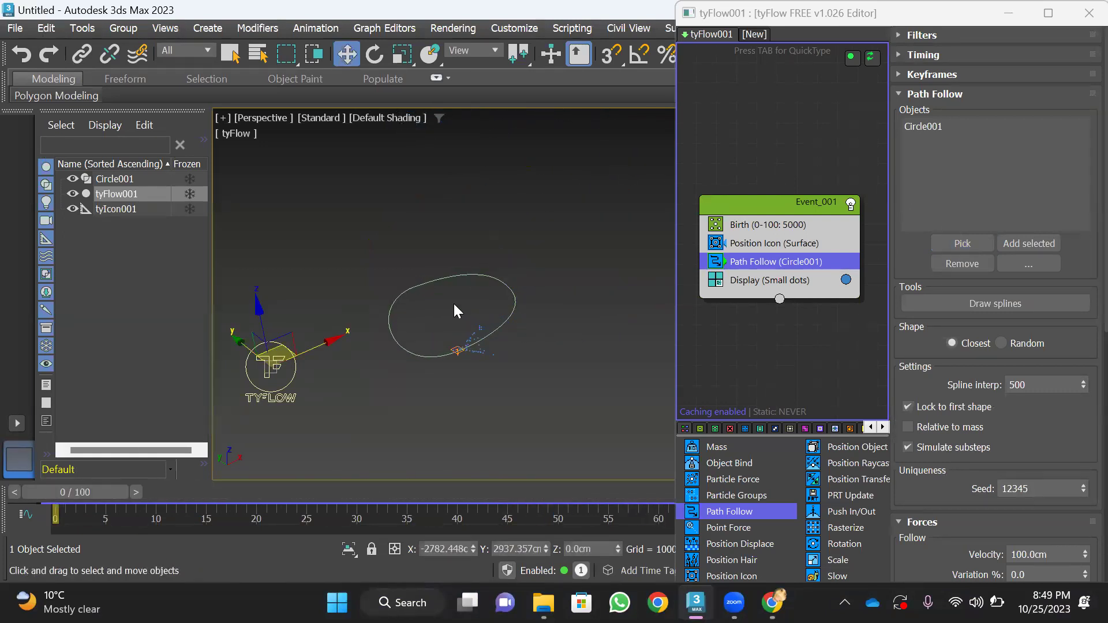
pyautogui.moveTo(503, 333); pyautogui.dragTo(486, 349, button='middle')
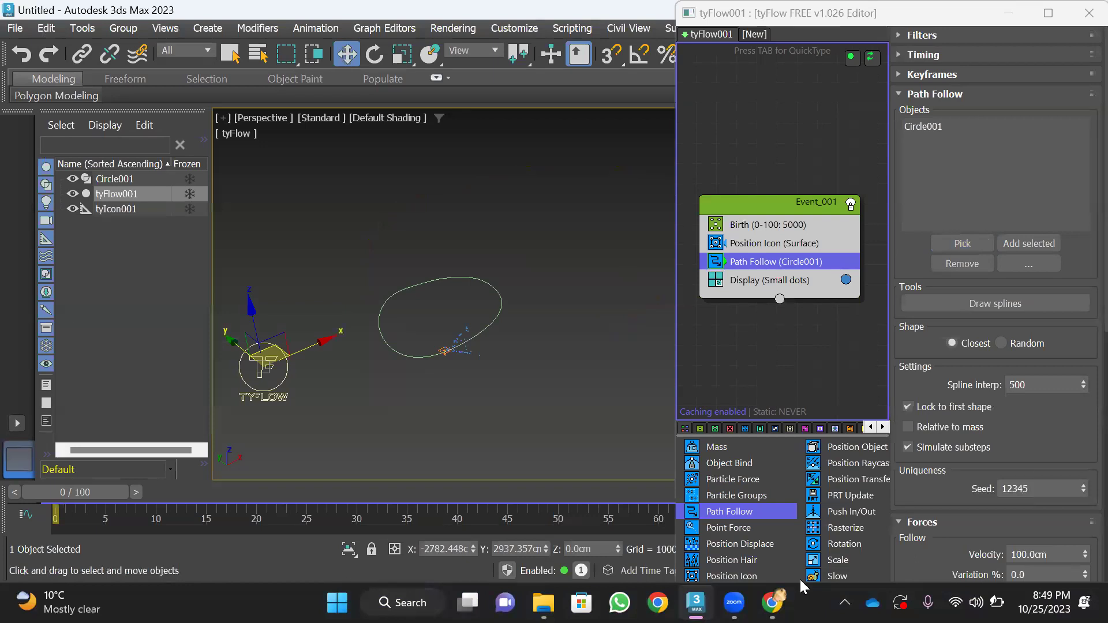
pyautogui.moveTo(836, 576); pyautogui.dragTo(763, 280)
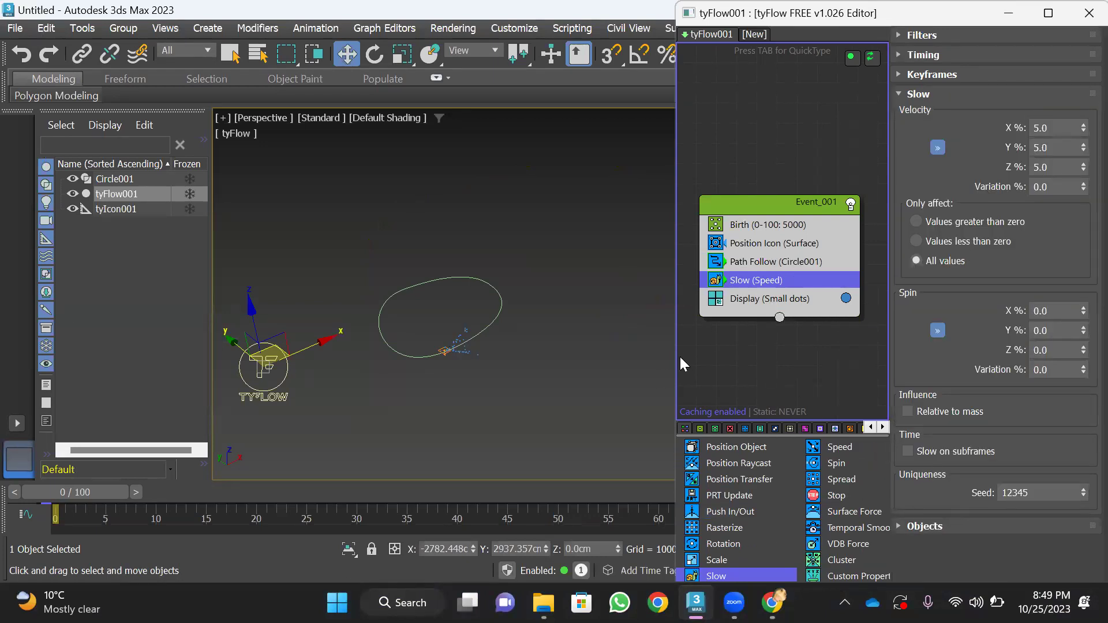
# Set the Slow operator's velocity to 15%, then 50% on all axes, previewing each
pyautogui.click(1054, 124)
pyautogui.write('15')
pyautogui.press('Return')
pyautogui.moveTo(100, 489); pyautogui.dragTo(24, 485)
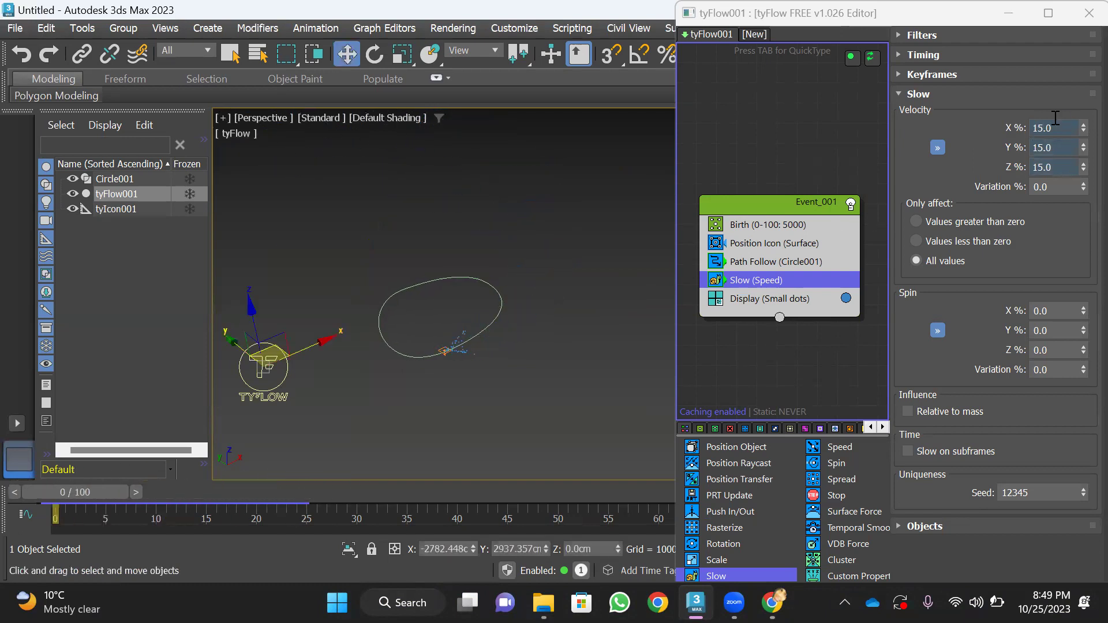
pyautogui.doubleClick(1062, 128)
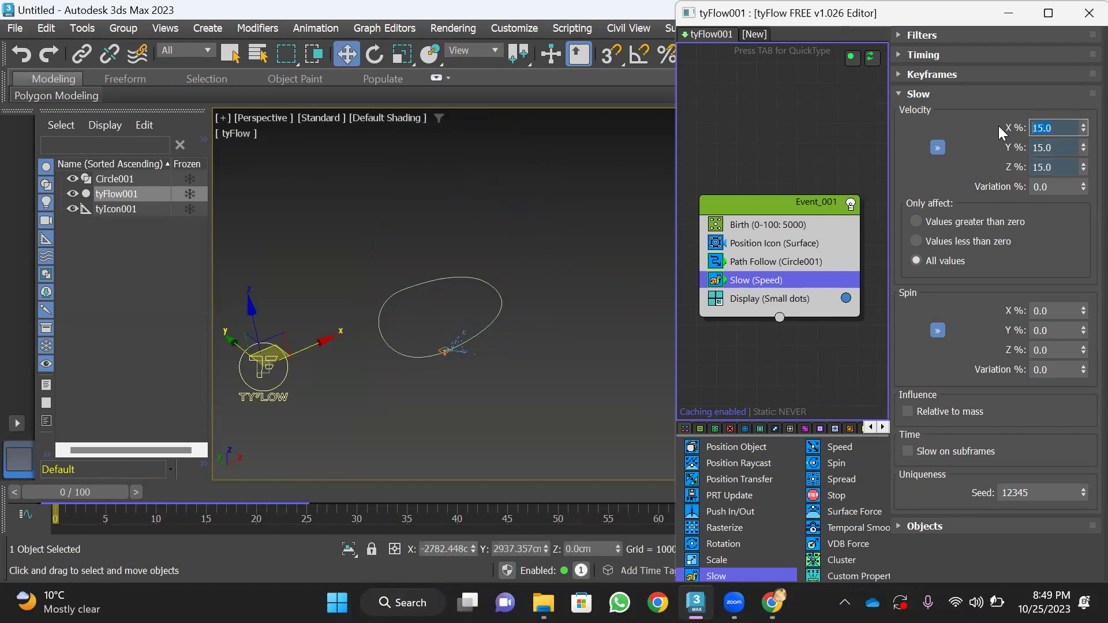
pyautogui.write('50')
pyautogui.press('Return')
pyautogui.moveTo(97, 492); pyautogui.dragTo(53, 485)
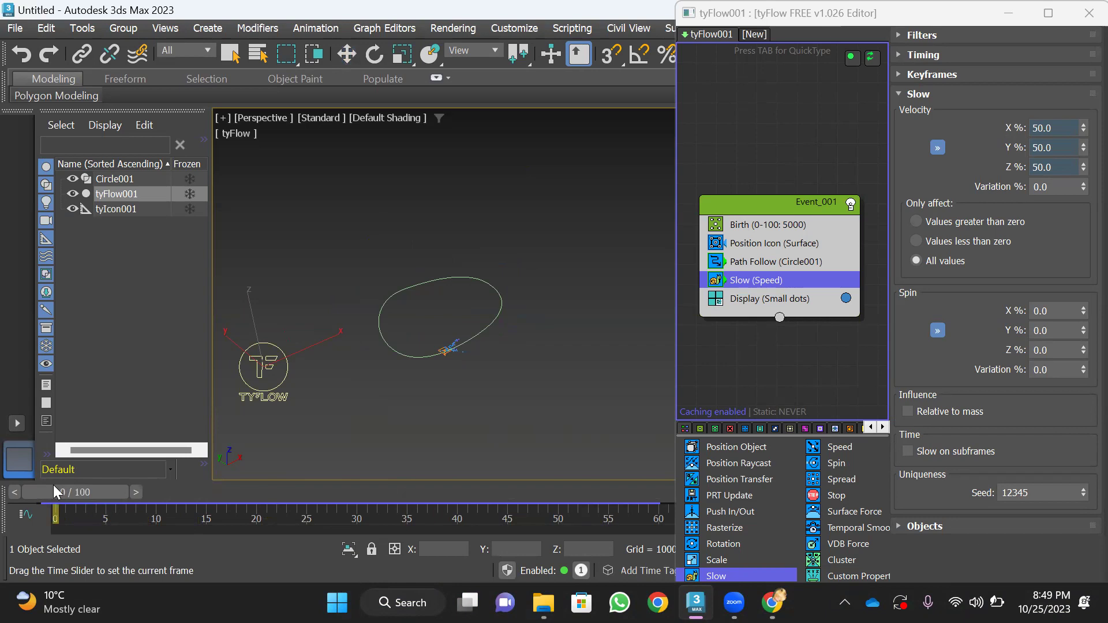
# Set the Path Follow operator's follow velocity to 50 cm
pyautogui.click(760, 268)
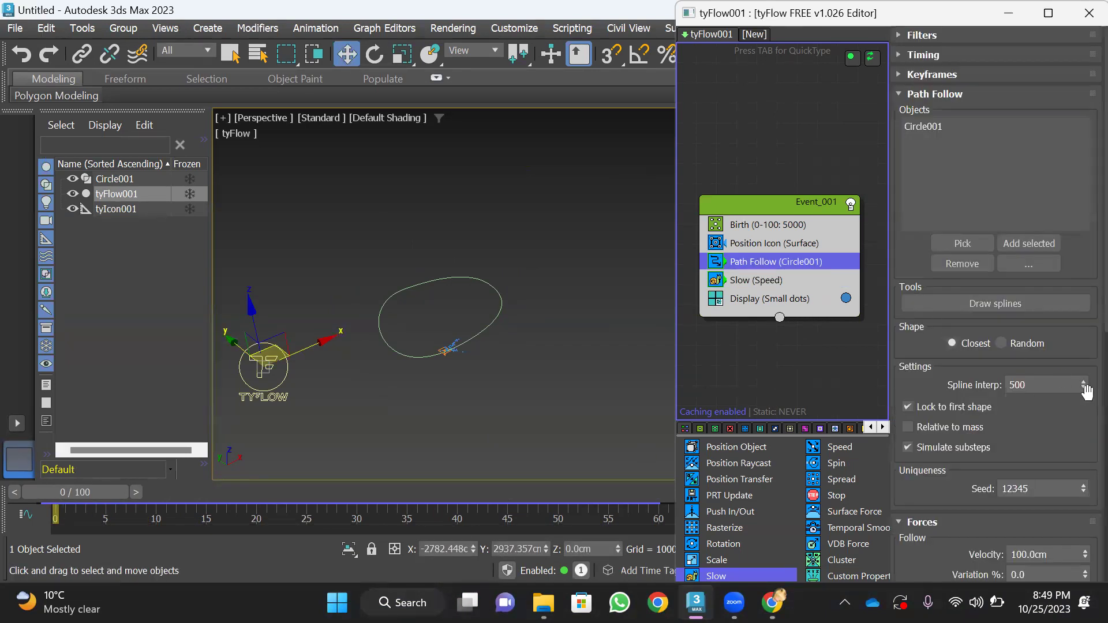
pyautogui.scroll(-5, 940, 458)
pyautogui.scroll(-1, 940, 457)
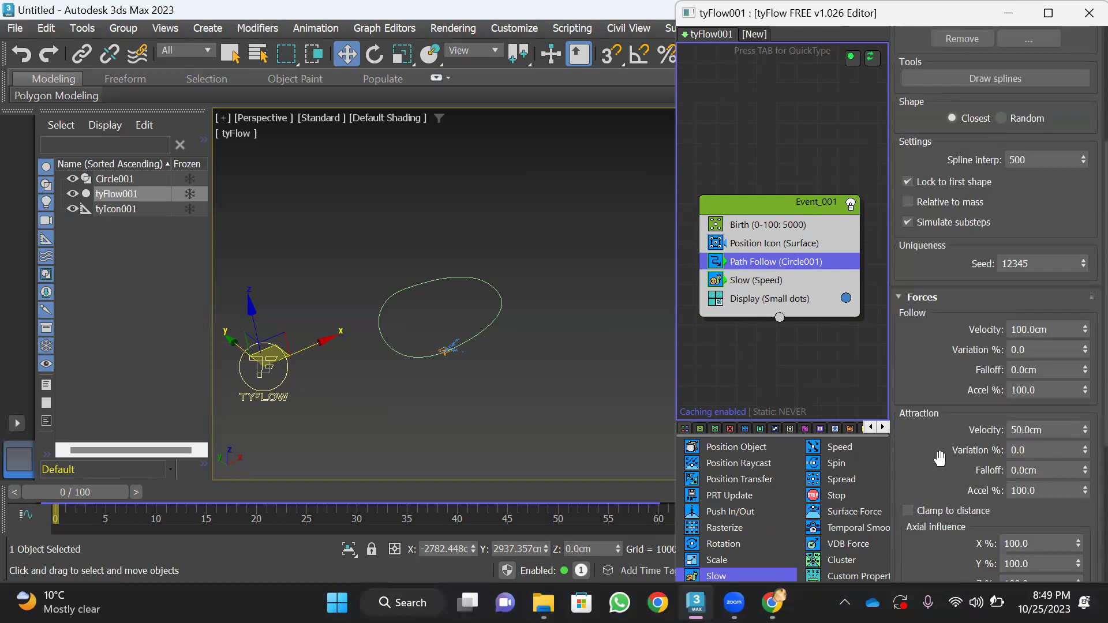
pyautogui.doubleClick(1062, 326)
pyautogui.write('50')
pyautogui.click(1071, 354)
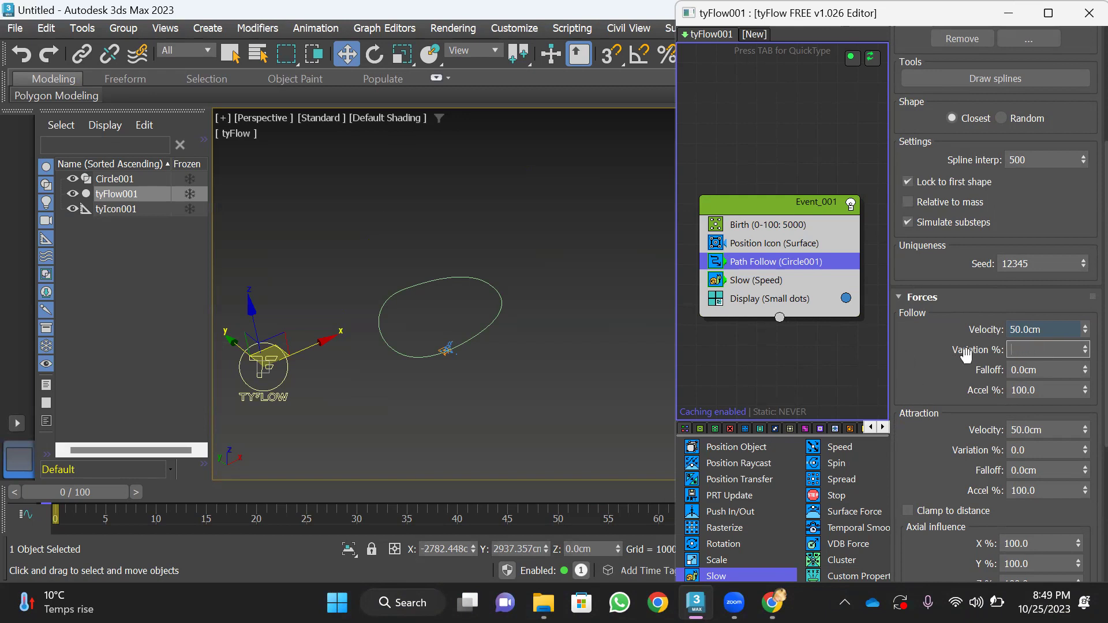
# Apply 20% velocity variation, preview particles following the circle, then return to frame 0
pyautogui.press('Return')
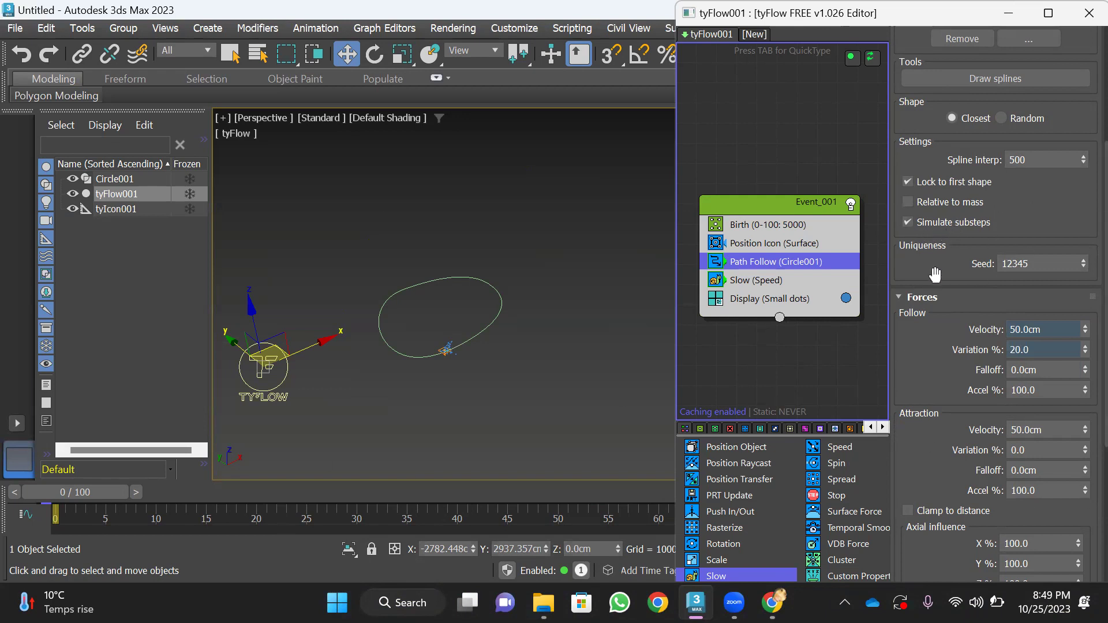
pyautogui.moveTo(109, 490); pyautogui.dragTo(73, 457)
pyautogui.press('w')
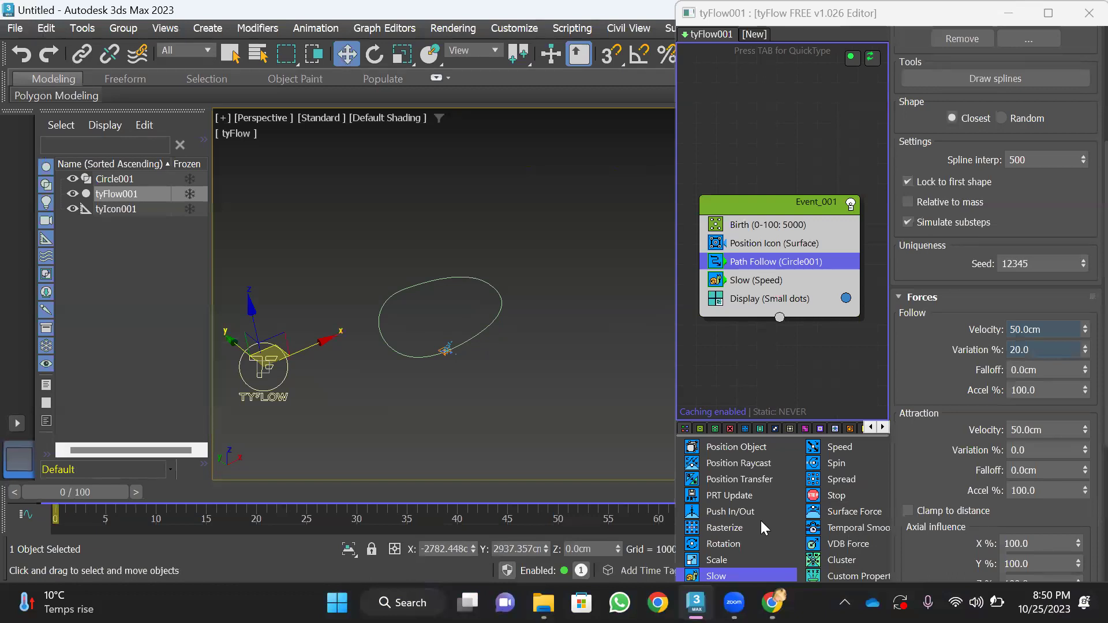
# Add a Force operator to Event_001 below the Slow operator
pyautogui.scroll(-1, 761, 520)
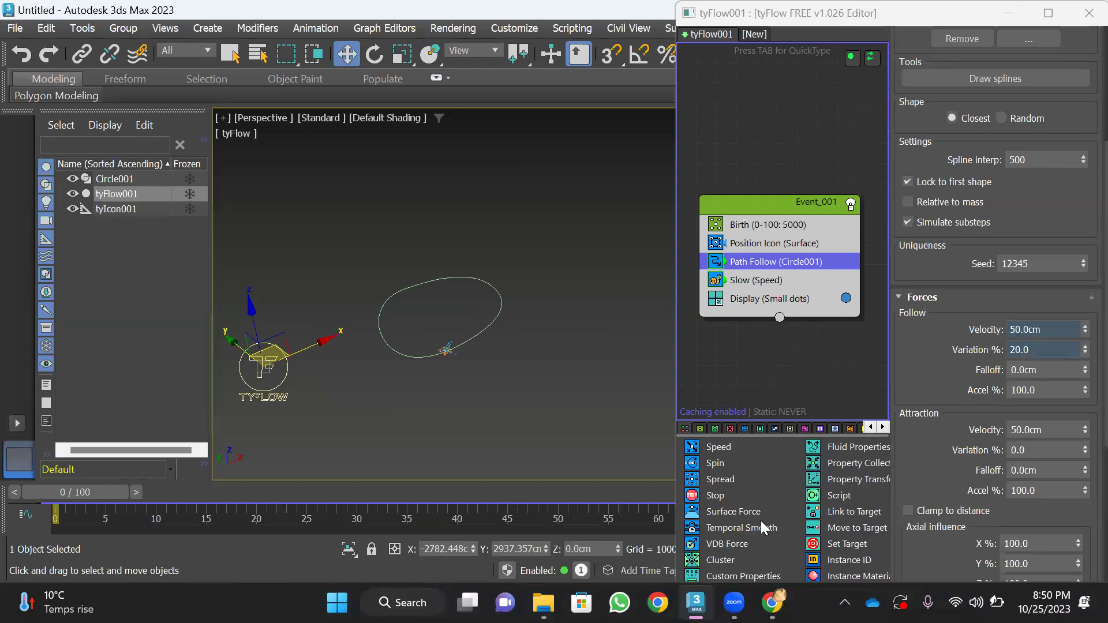
pyautogui.scroll(-1, 761, 521)
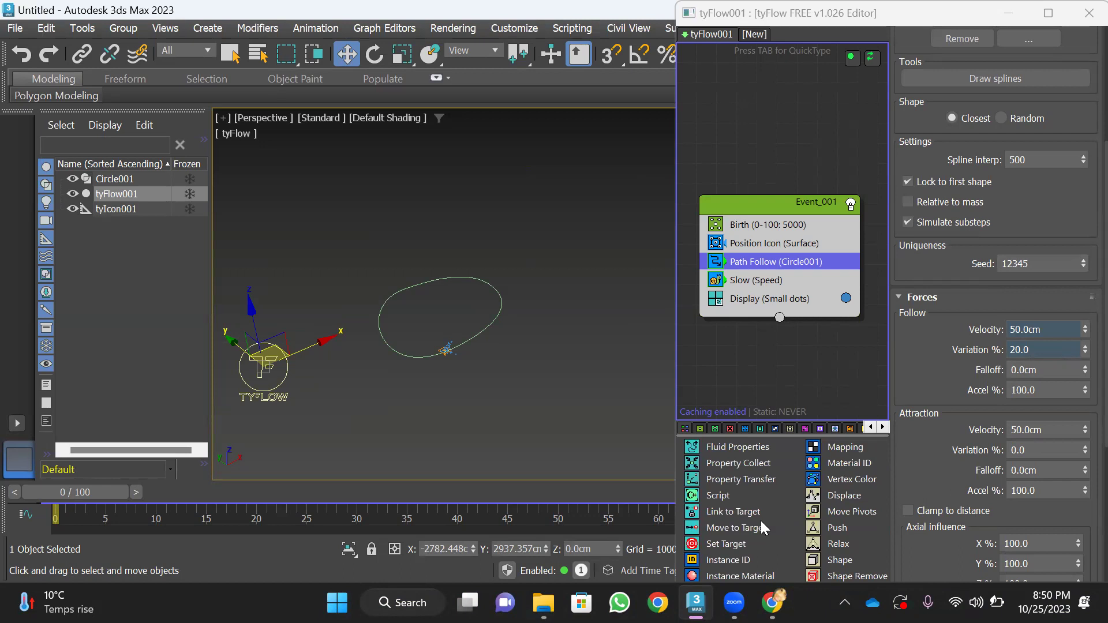
pyautogui.scroll(1, 761, 521)
pyautogui.scroll(-1, 760, 521)
pyautogui.scroll(-5, 745, 527)
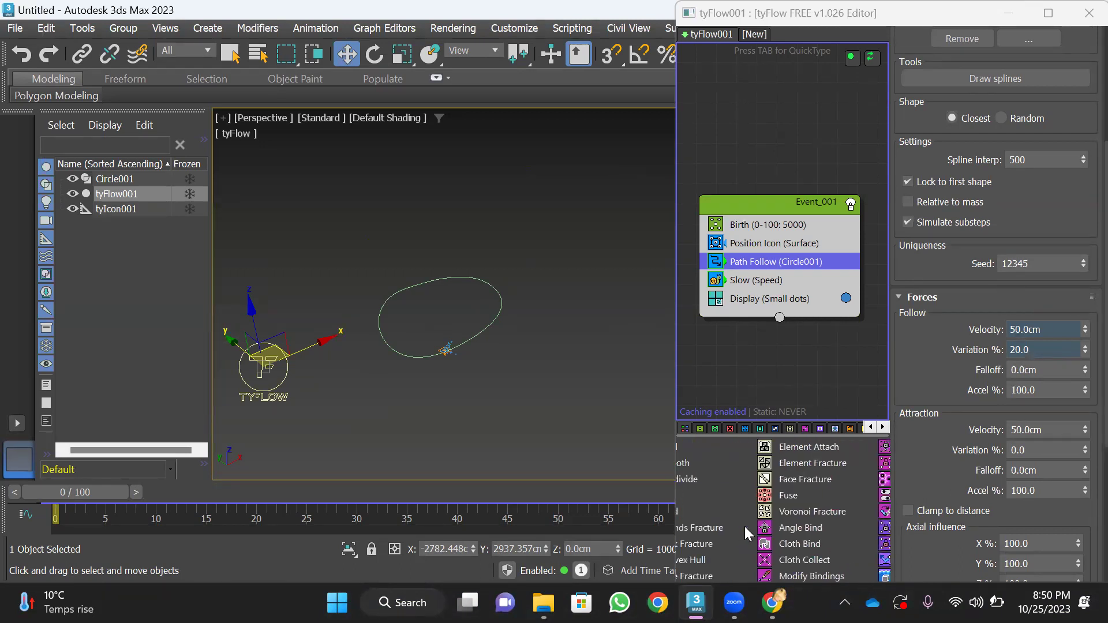
pyautogui.scroll(-1, 744, 526)
pyautogui.scroll(-1, 745, 526)
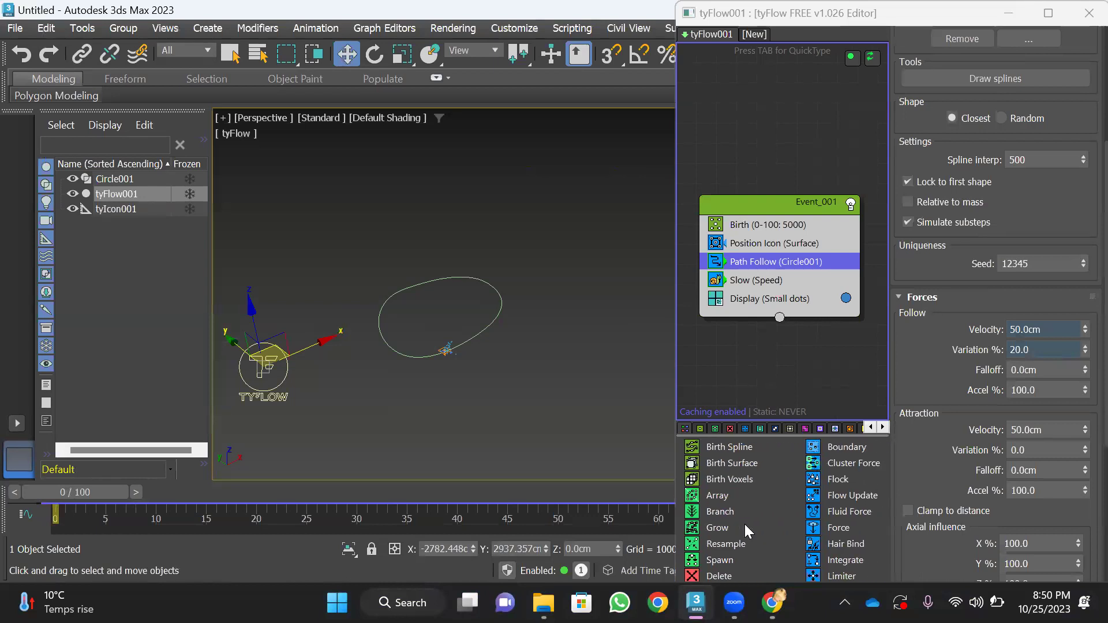
pyautogui.moveTo(830, 527); pyautogui.dragTo(765, 297)
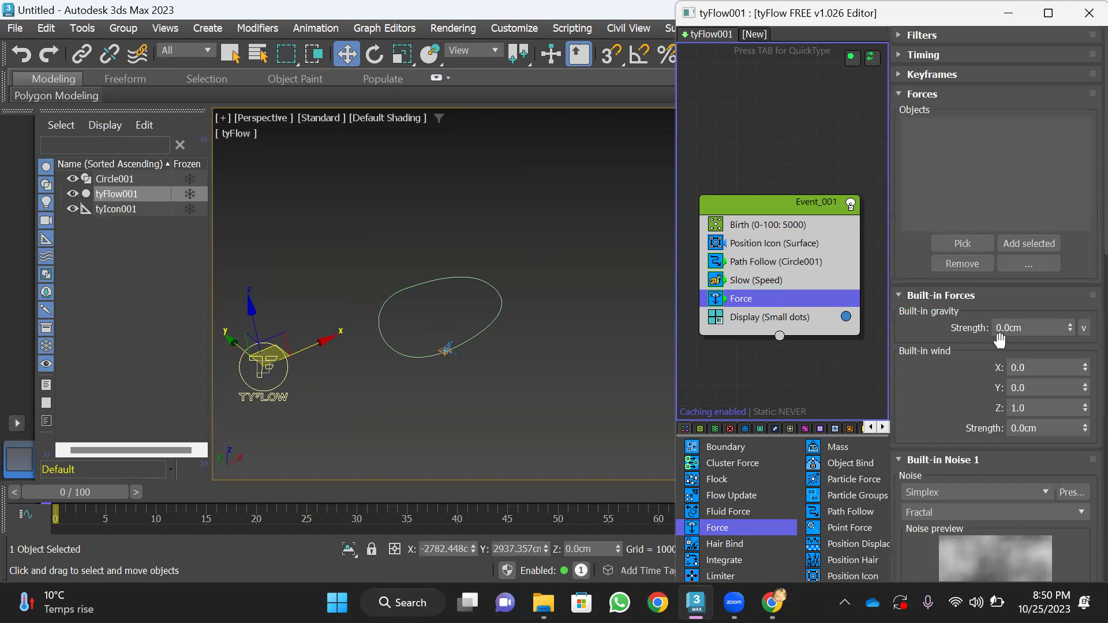
# Expand Built-in Noise 2 and set the built-in wind Z to about 0.97
pyautogui.scroll(-10, 1004, 344)
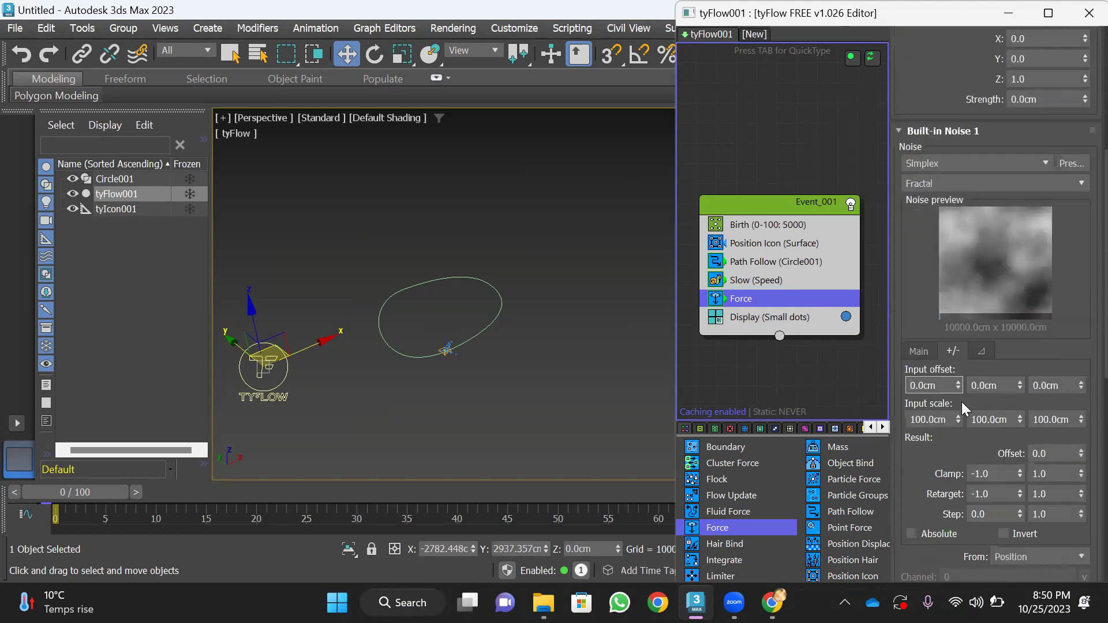
pyautogui.scroll(-10, 959, 407)
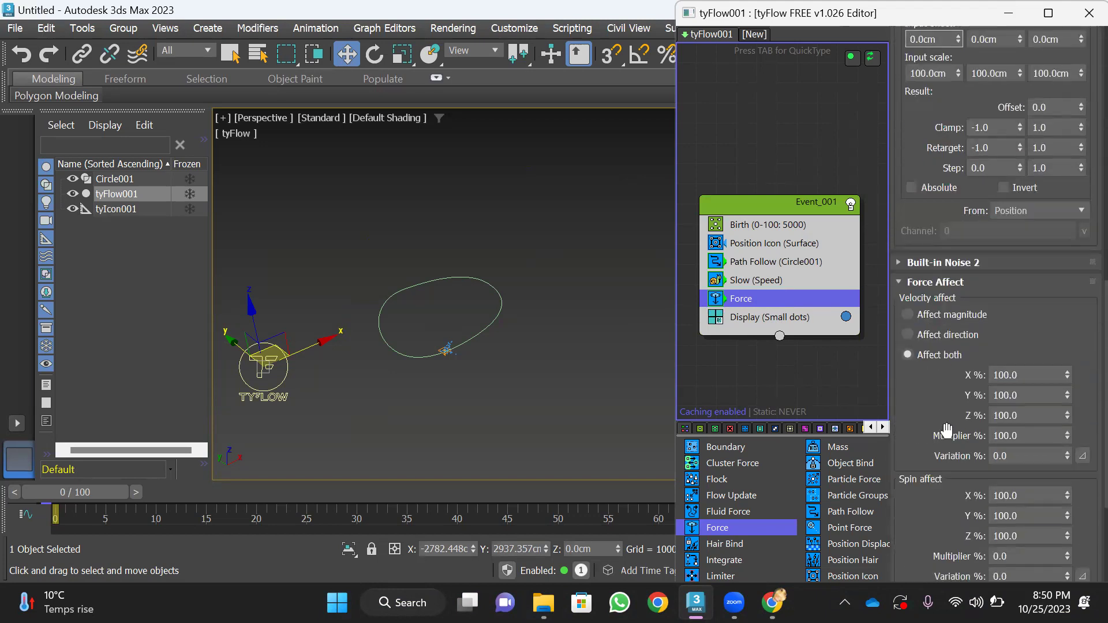
pyautogui.click(955, 267)
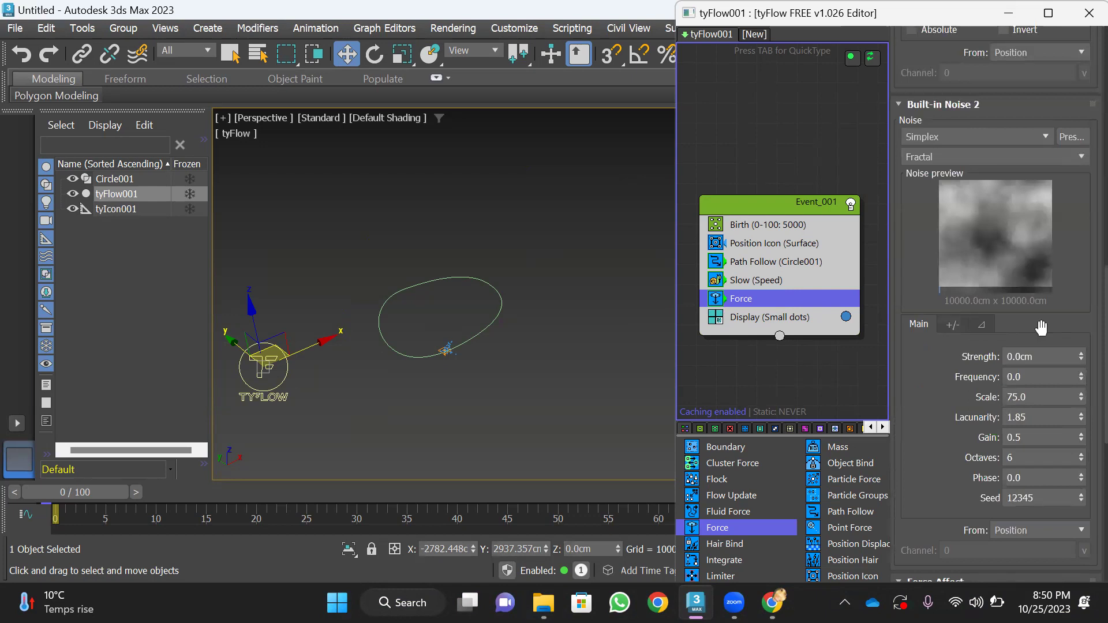
pyautogui.scroll(10, 1033, 361)
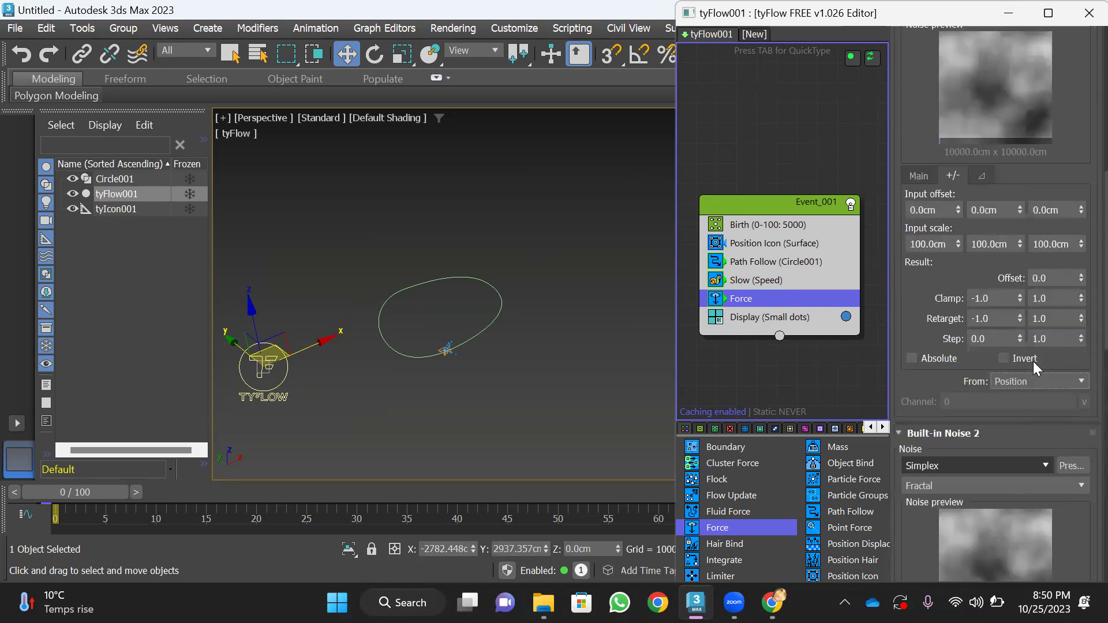
pyautogui.scroll(5, 1030, 354)
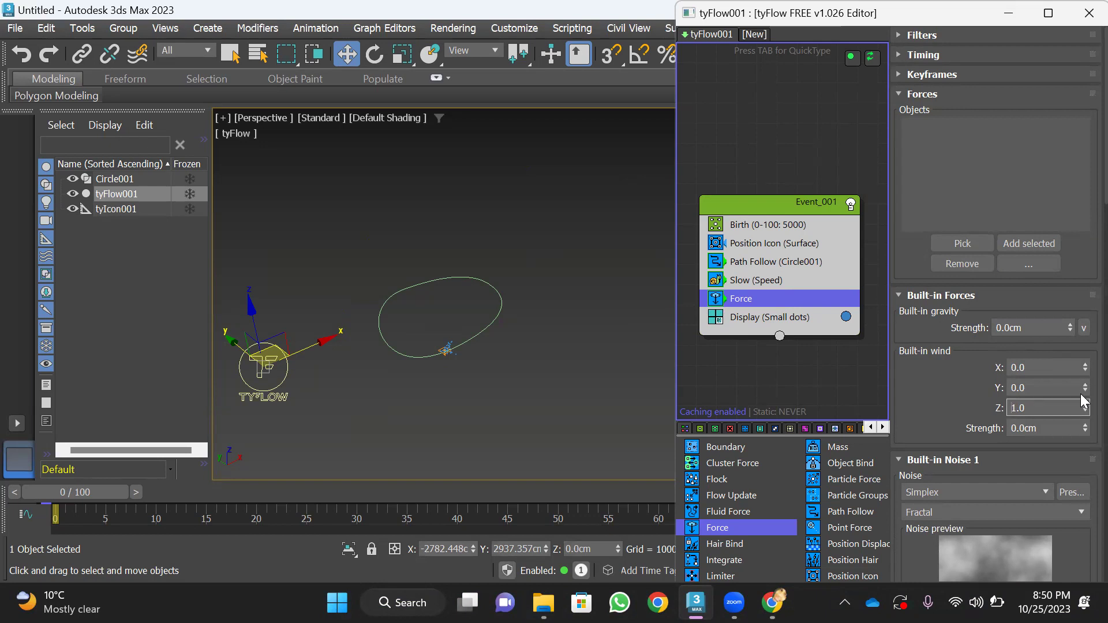
pyautogui.moveTo(1084, 409); pyautogui.dragTo(1084, 415)
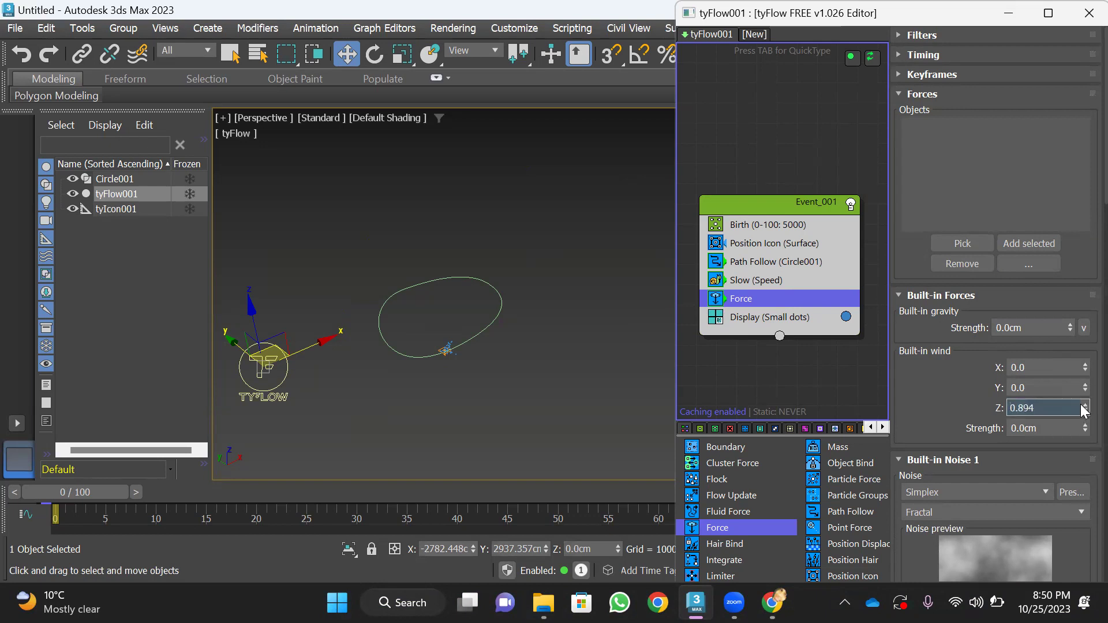
pyautogui.write('1')
pyautogui.press('Return')
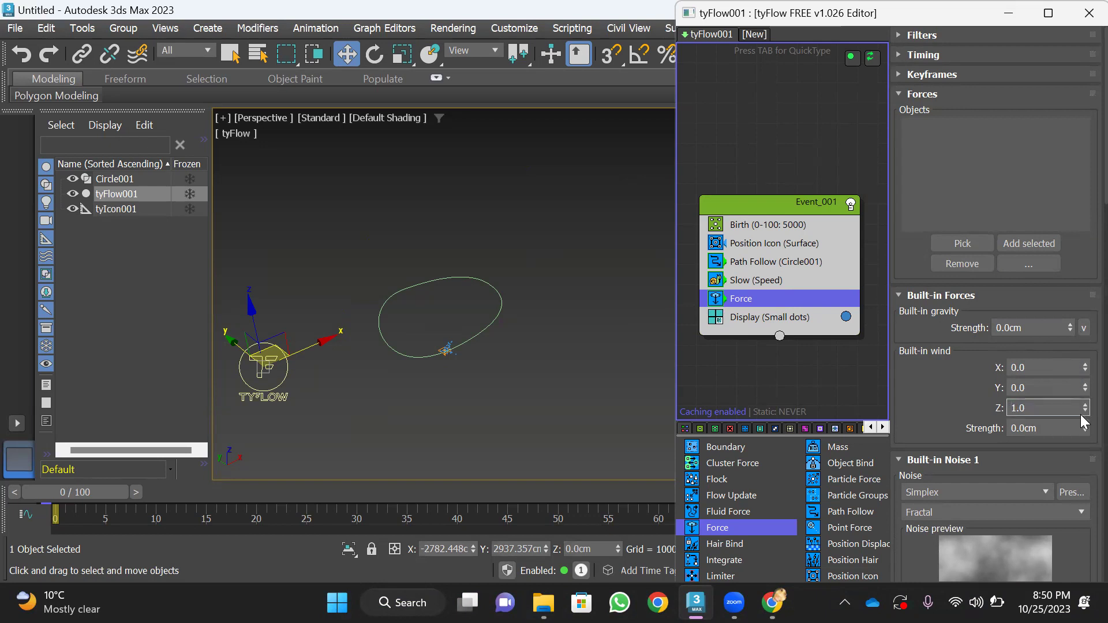
pyautogui.moveTo(1082, 415); pyautogui.dragTo(1082, 412)
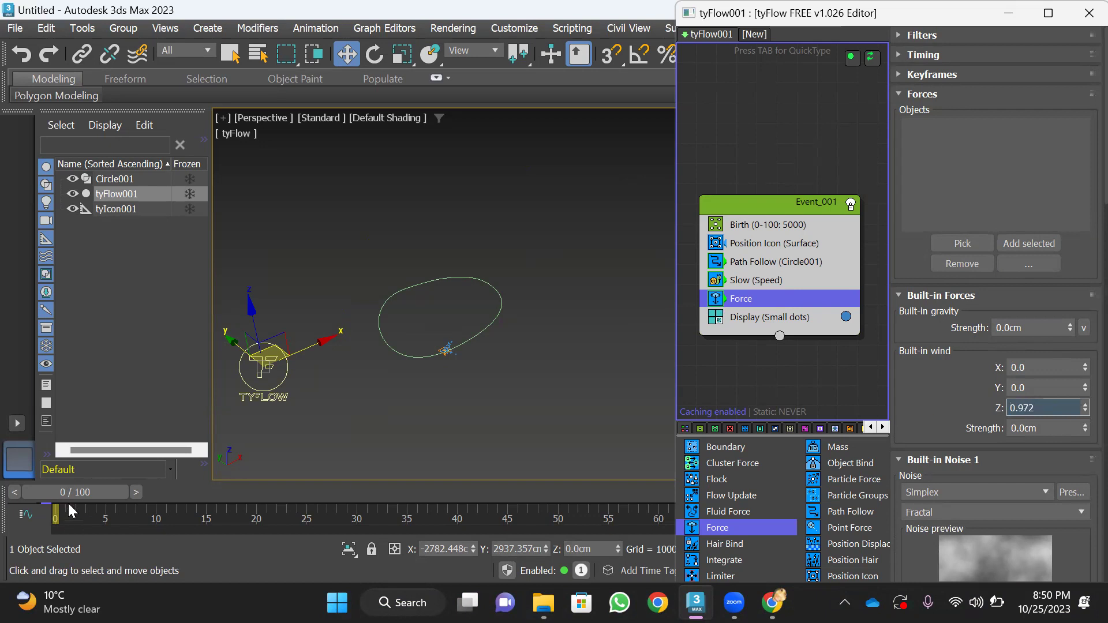
# Set the Slow operator's velocity to 70% on X, Y and Z, previewing the particle ring
pyautogui.moveTo(76, 499); pyautogui.dragTo(443, 447)
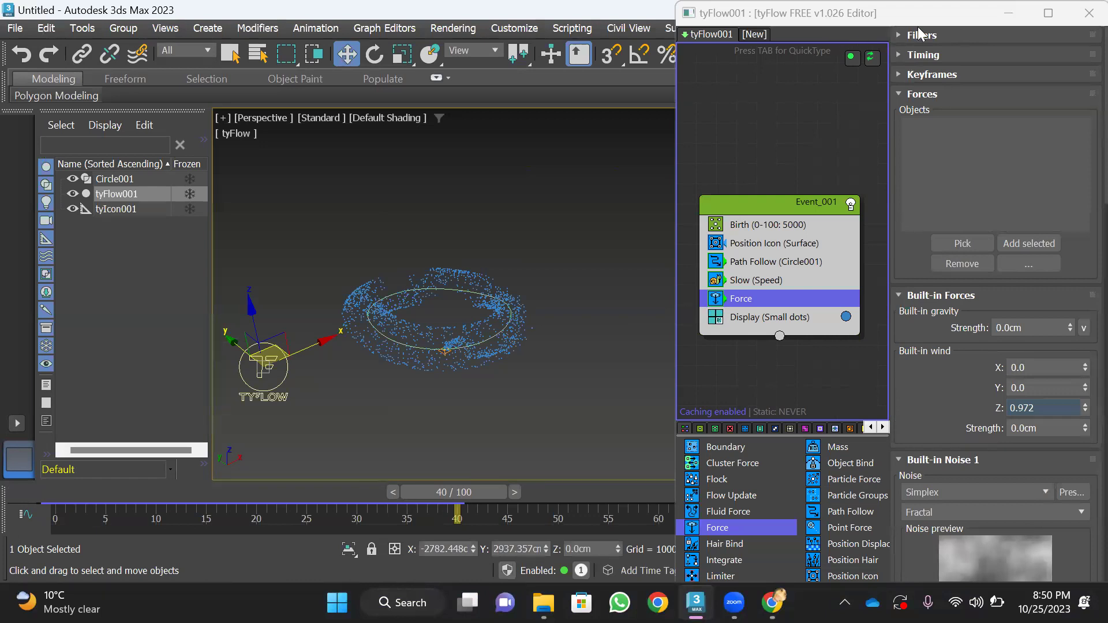
pyautogui.click(753, 281)
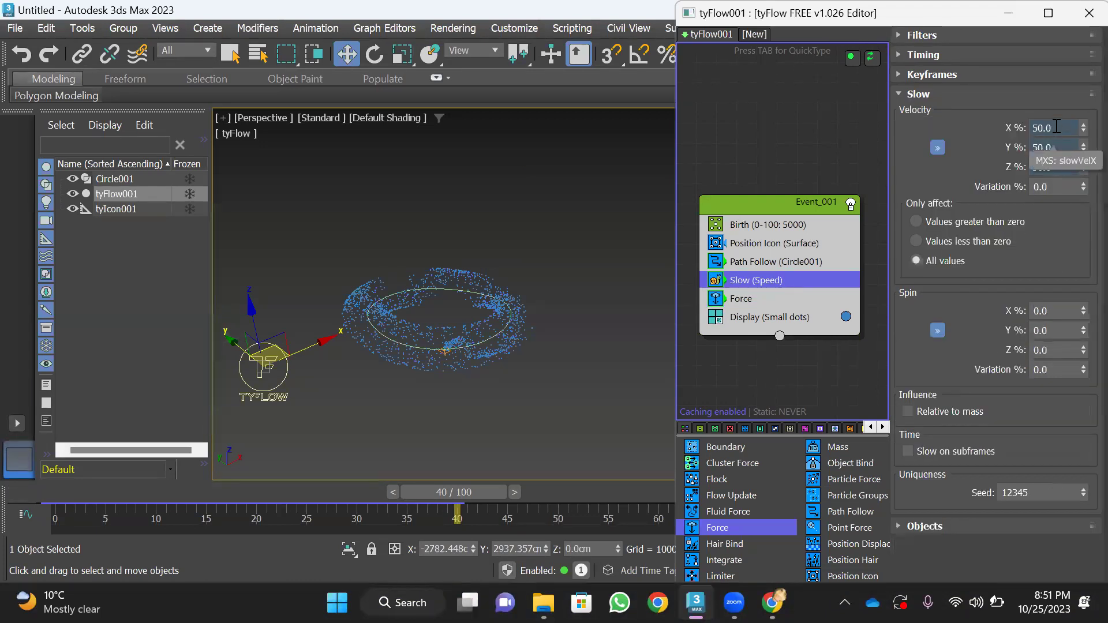
pyautogui.moveTo(1056, 127); pyautogui.dragTo(1010, 132)
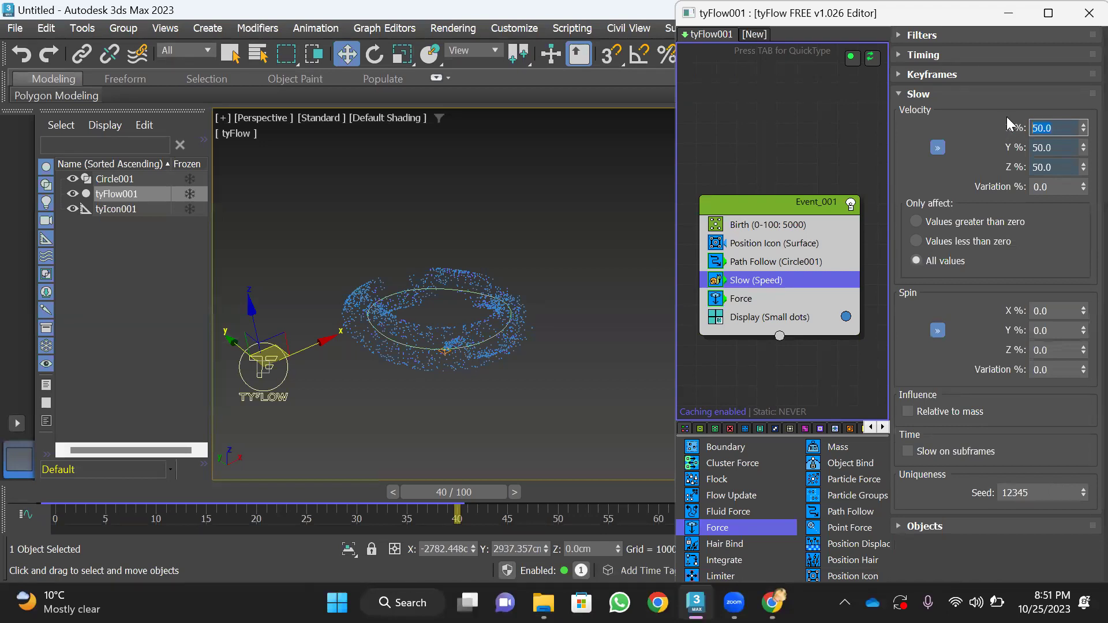
pyautogui.write('70')
pyautogui.click(938, 148)
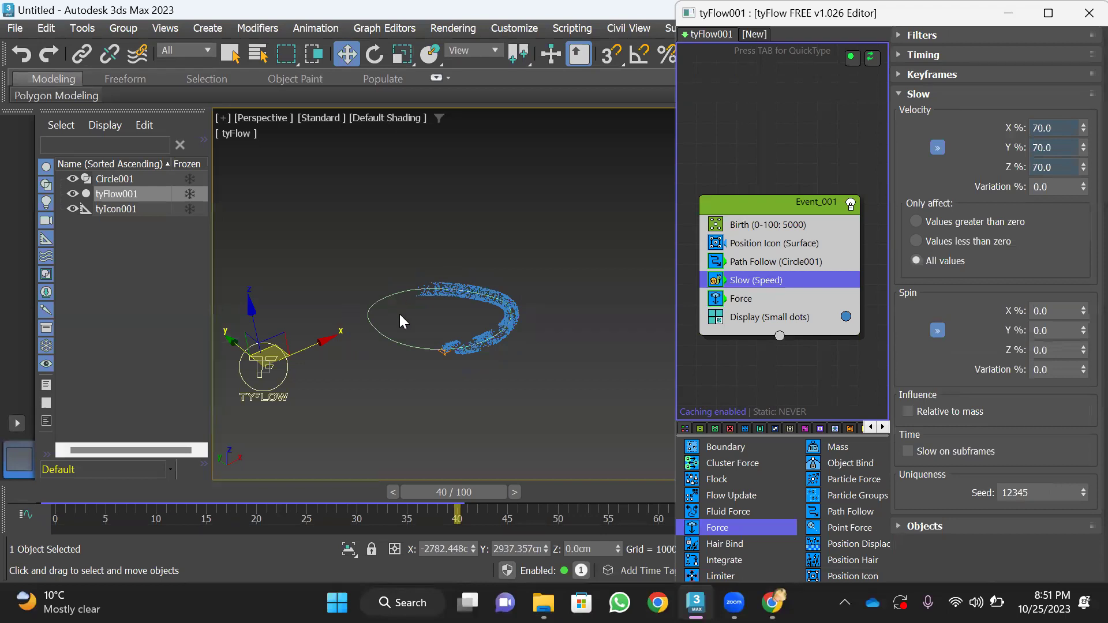
pyautogui.moveTo(446, 495); pyautogui.dragTo(886, 426)
pyautogui.click(1008, 13)
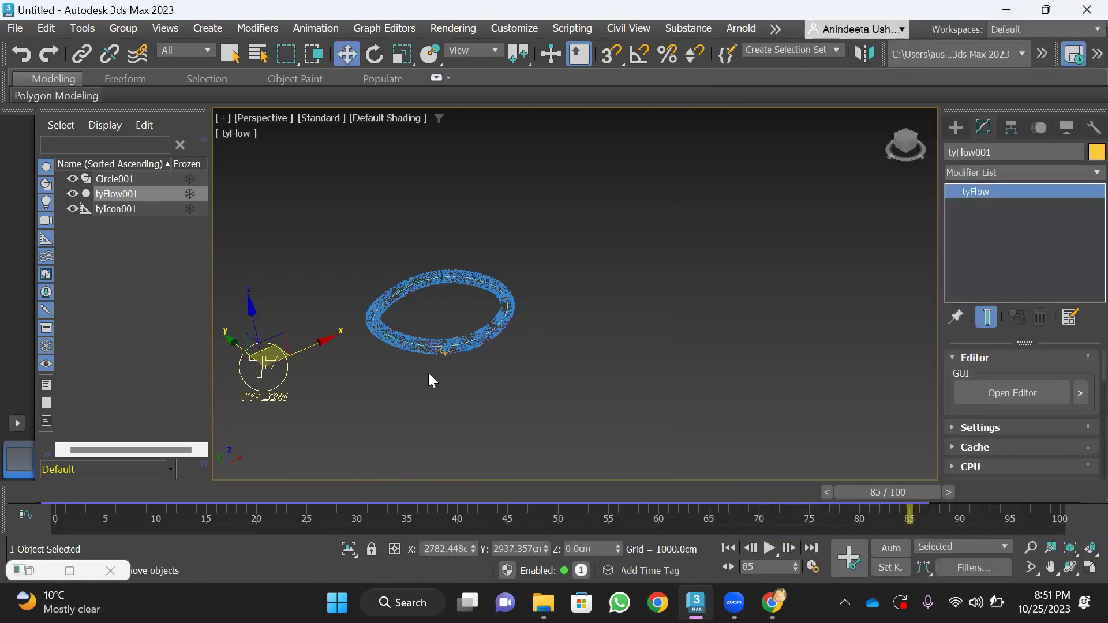
pyautogui.press('z')
pyautogui.scroll(-3, 428, 298)
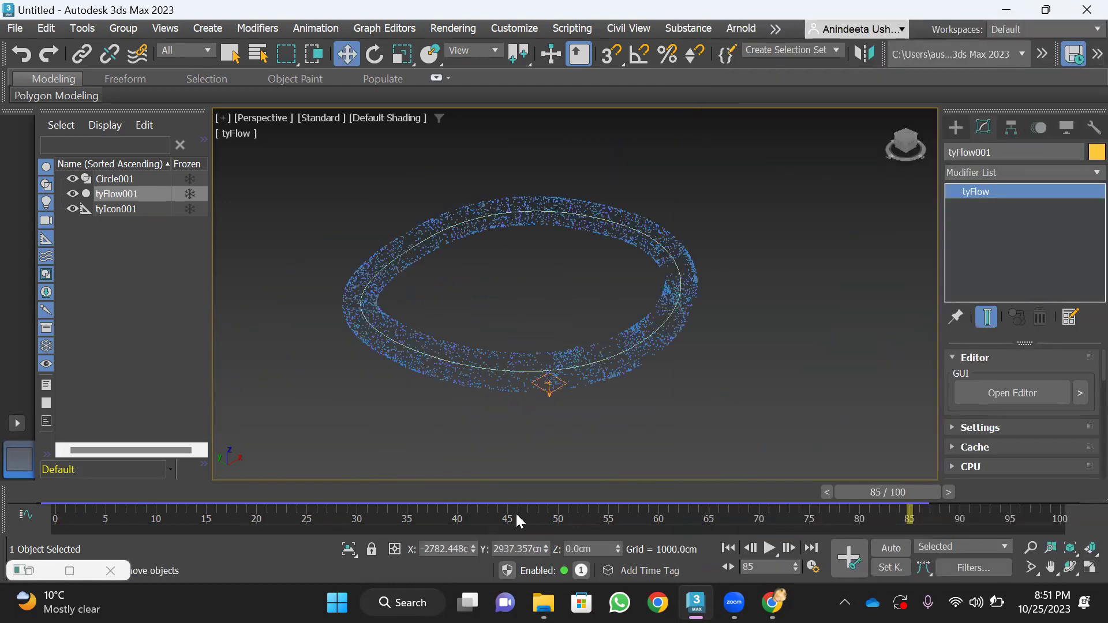
pyautogui.moveTo(876, 491); pyautogui.dragTo(1080, 429)
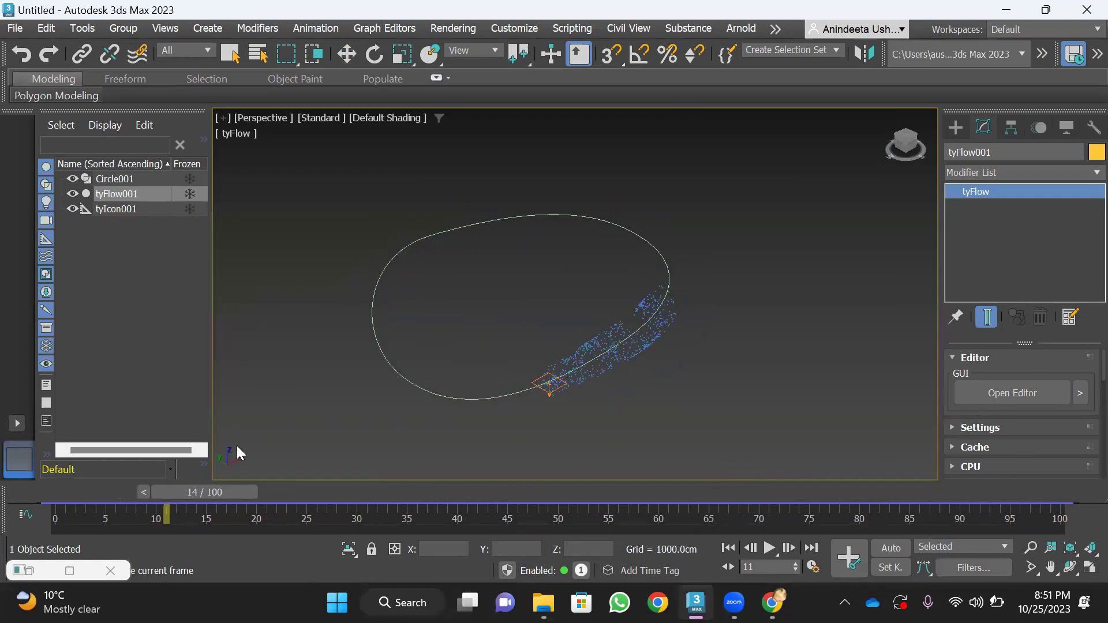